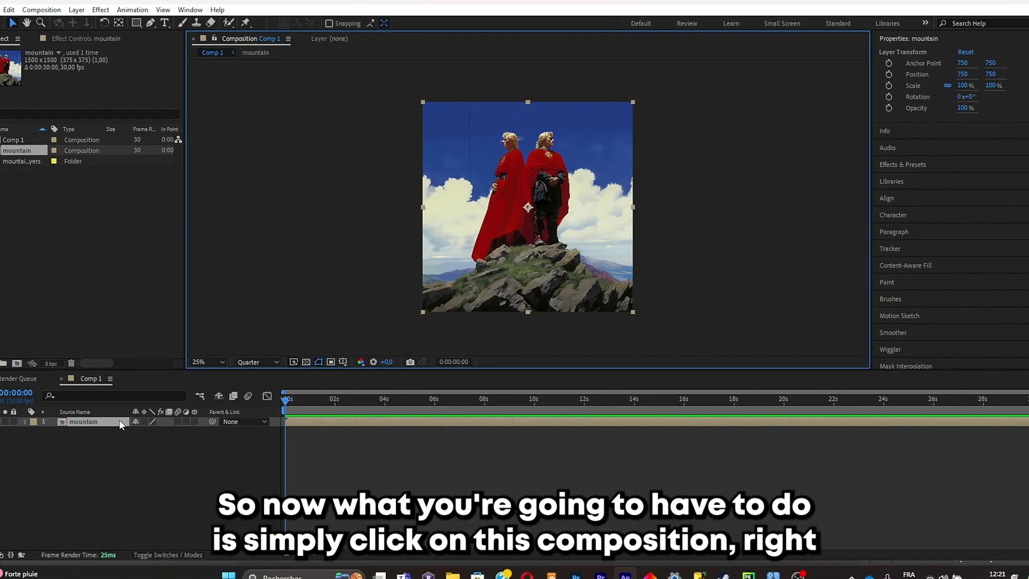
- Open the mountain composition and add a one-node camera named Camera 1 with the 64 mm focal length
{"action": "double_click", "coordinate": [119, 420]}
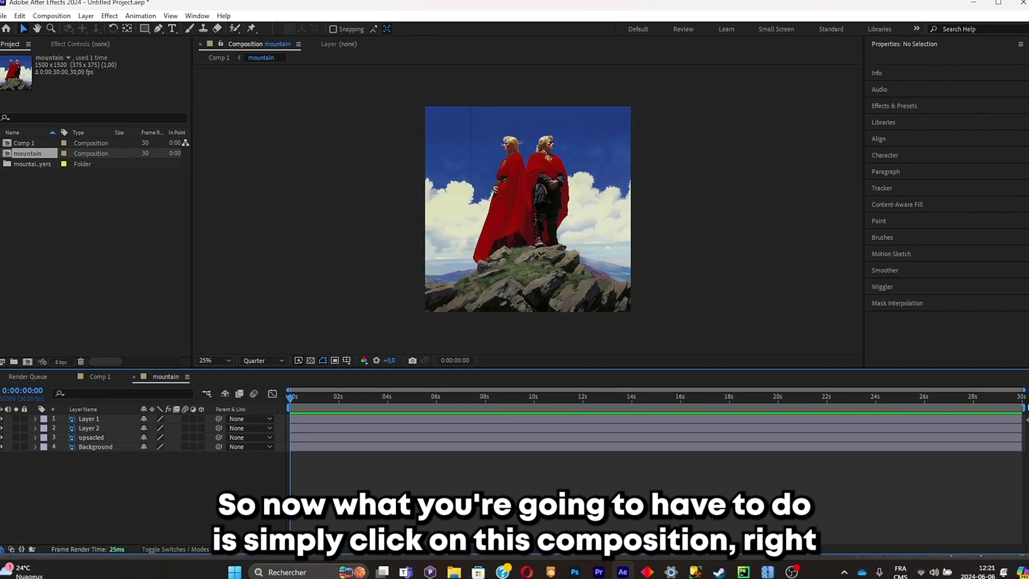
{"action": "right_click", "coordinate": [227, 353]}
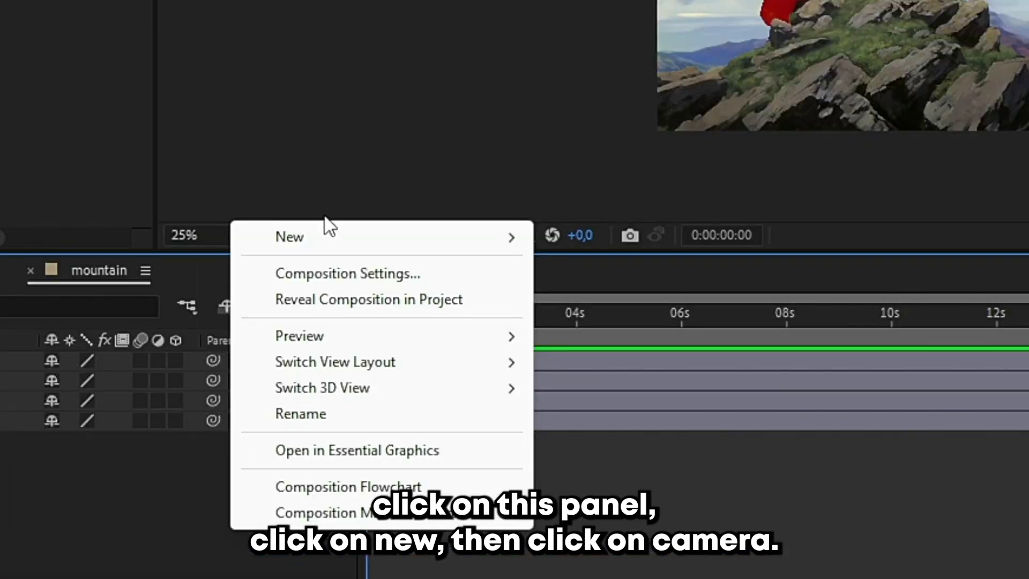
{"action": "mouse_move", "coordinate": [269, 359]}
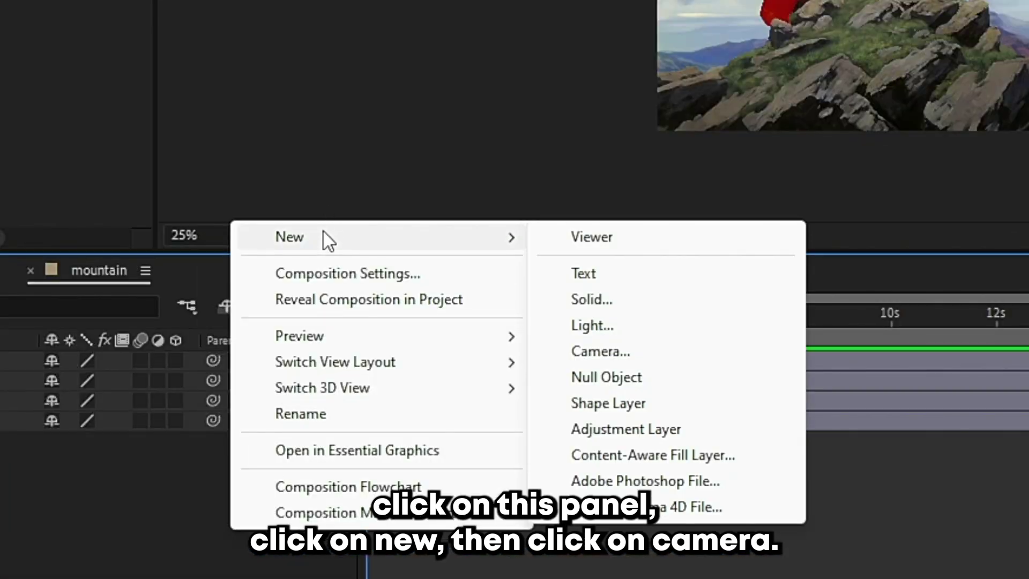
{"action": "left_click", "coordinate": [646, 352]}
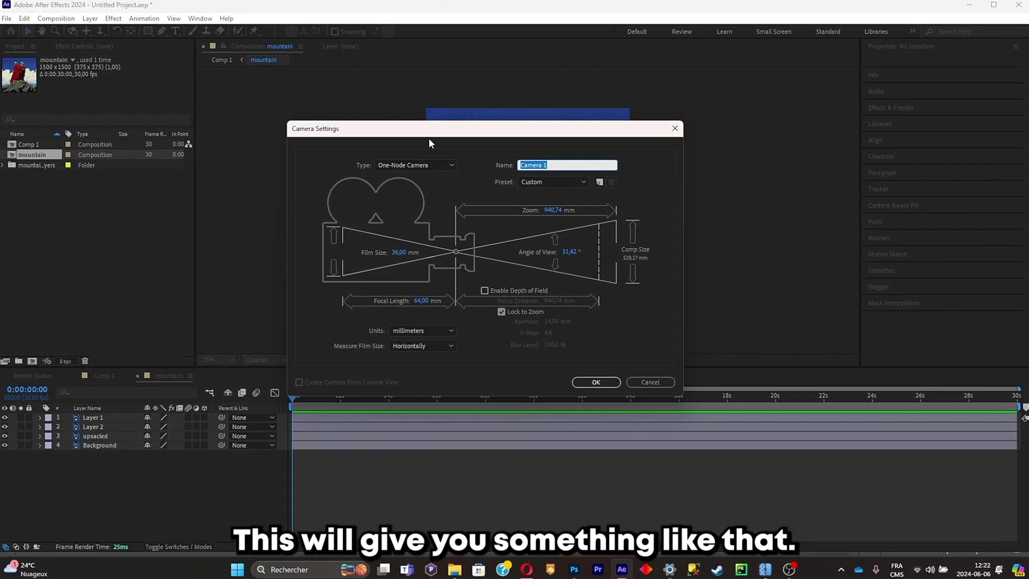
{"action": "left_click", "coordinate": [424, 165]}
{"action": "left_click", "coordinate": [424, 165]}
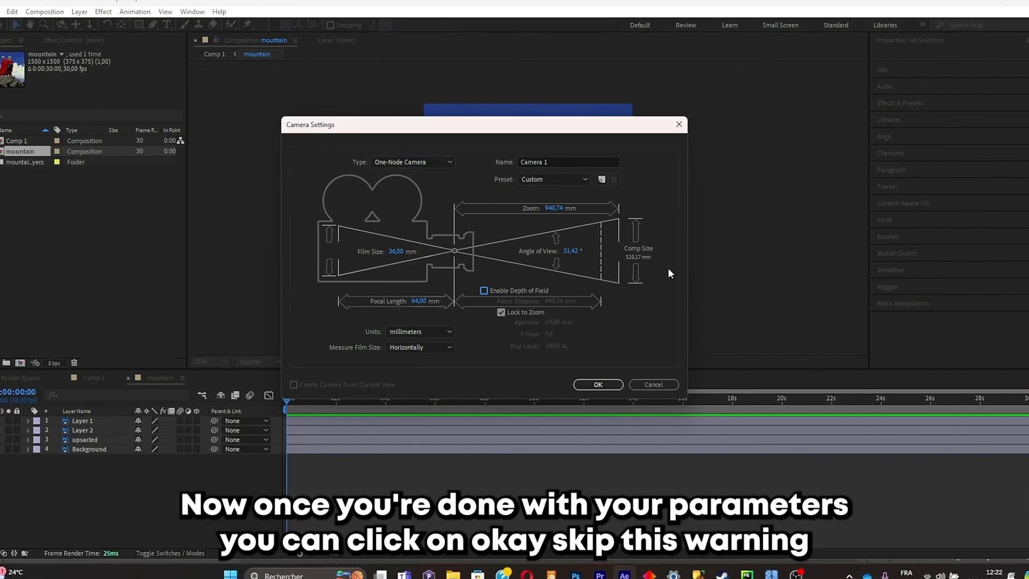
{"action": "left_click", "coordinate": [592, 386]}
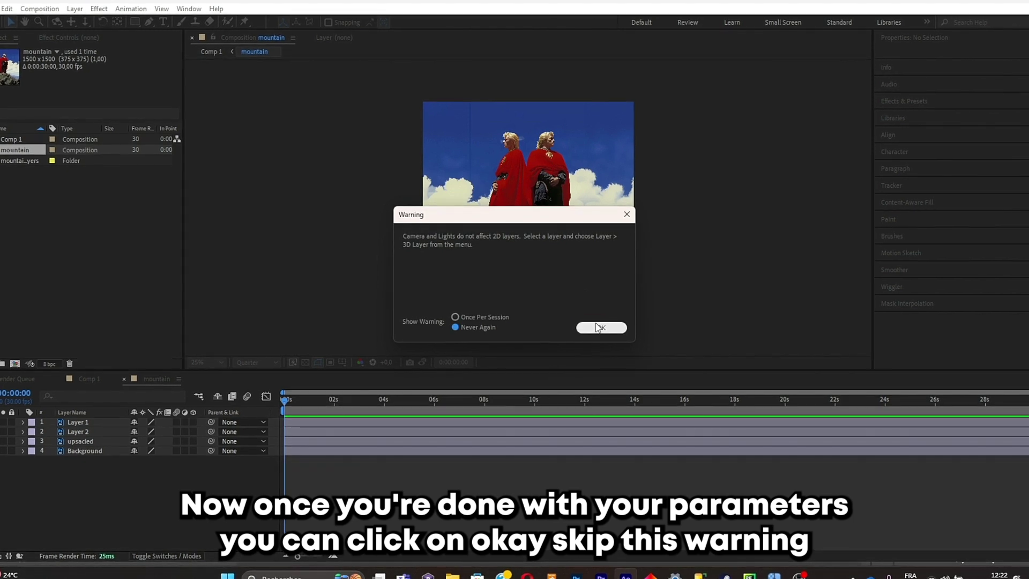
{"action": "left_click", "coordinate": [600, 327]}
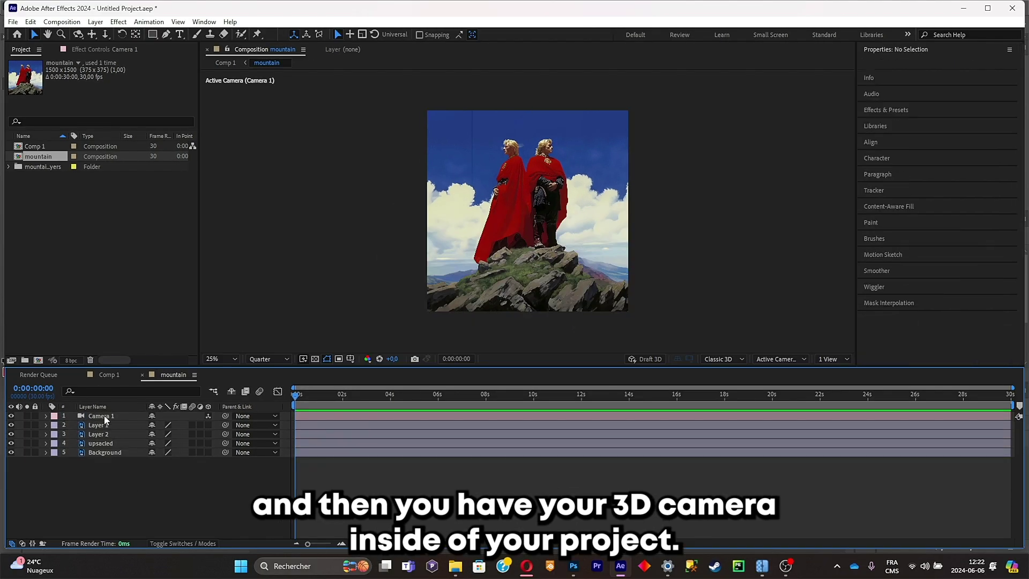
- Make Layer 1, Layer 2, upsacled and Background 3D layers and show the composition in 2 Views
{"action": "left_click", "coordinate": [105, 418]}
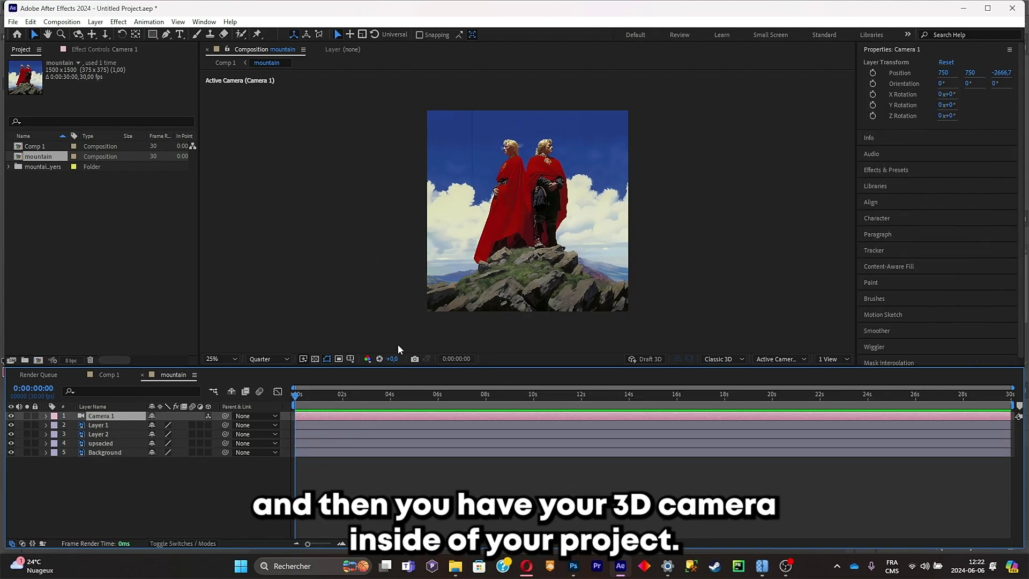
{"action": "left_click", "coordinate": [217, 467]}
{"action": "left_click", "coordinate": [208, 426]}
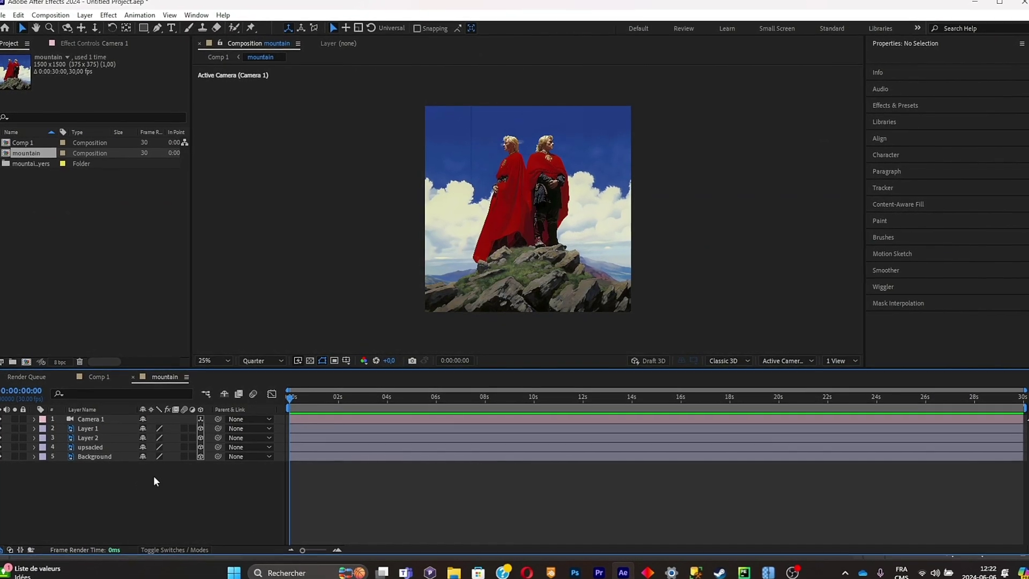
{"action": "left_click", "coordinate": [839, 361]}
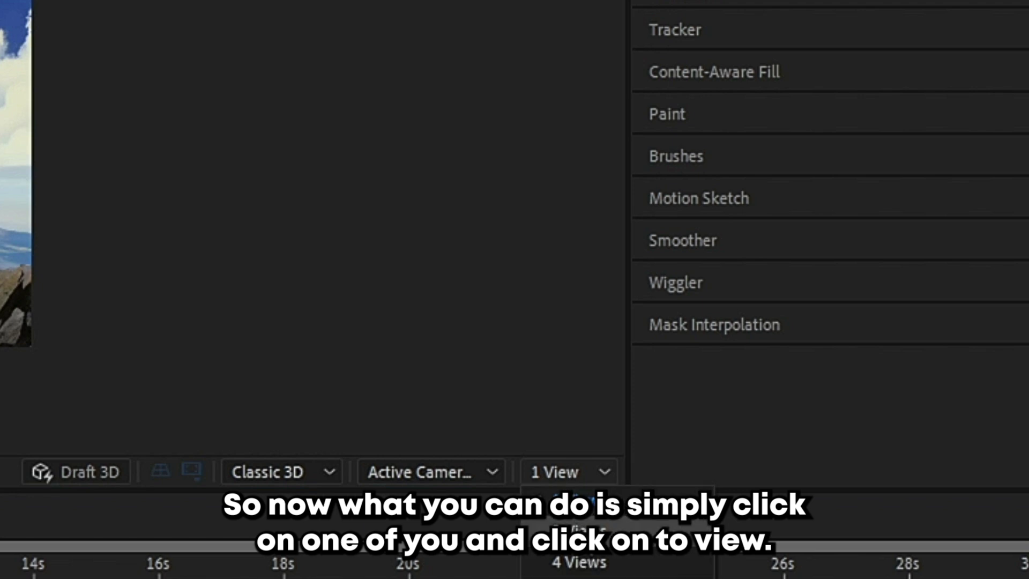
{"action": "left_click", "coordinate": [573, 525]}
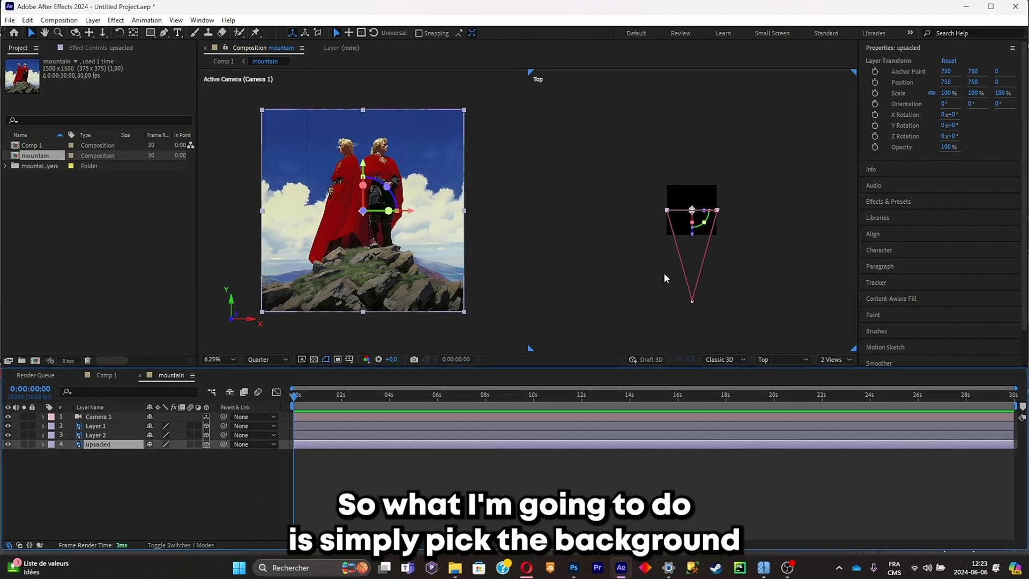
- Push the upsacled background layer far away from the camera in the Top view, to a Z position of about 10190
{"action": "left_click_drag", "start_coordinate": [692, 232], "coordinate": [685, 0]}
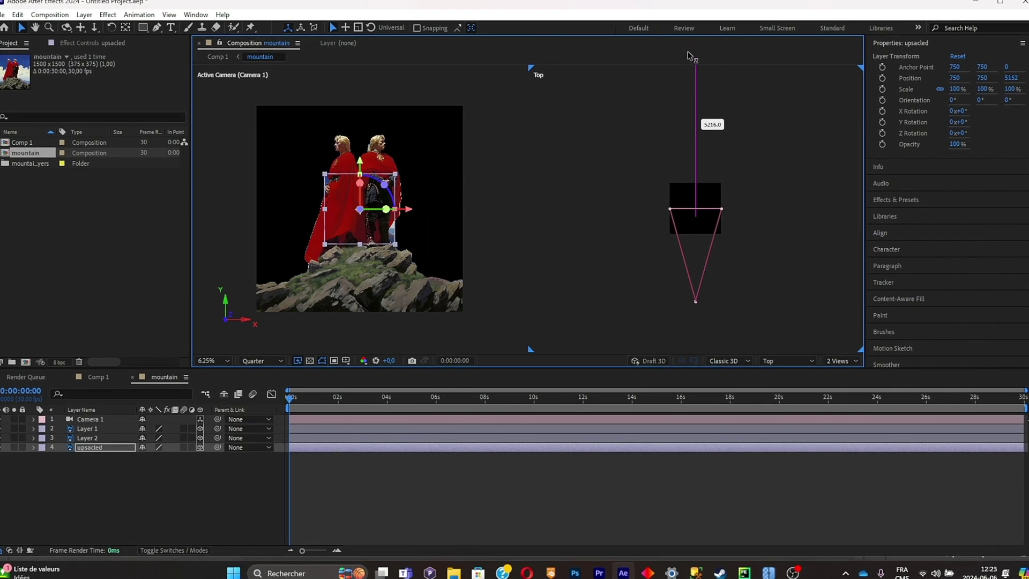
{"action": "scroll", "coordinate": [699, 169], "scroll_direction": "up", "scroll_amount": 1}
{"action": "scroll", "coordinate": [699, 168], "scroll_direction": "down", "scroll_amount": 3}
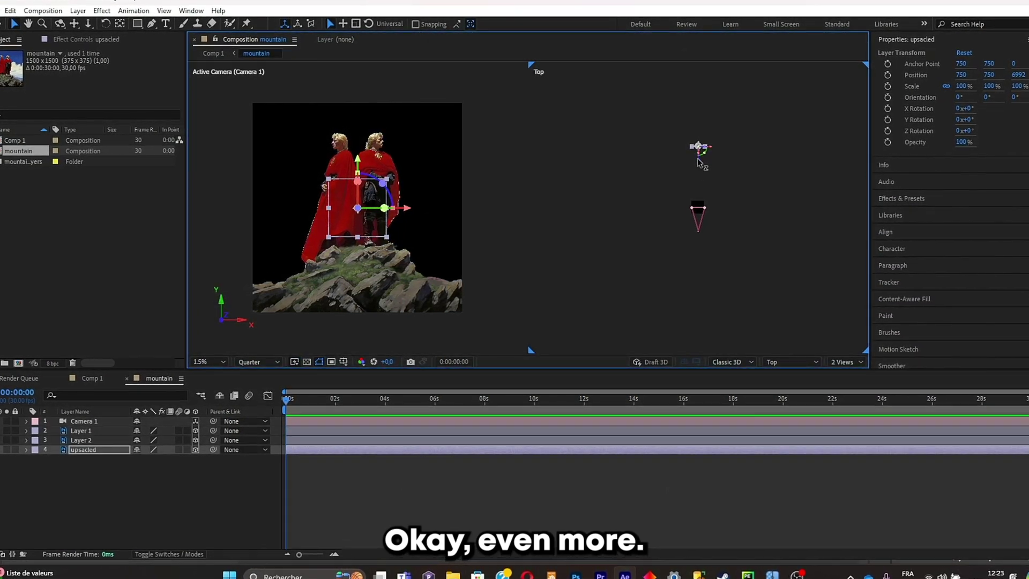
{"action": "left_click_drag", "start_coordinate": [698, 156], "coordinate": [695, 130]}
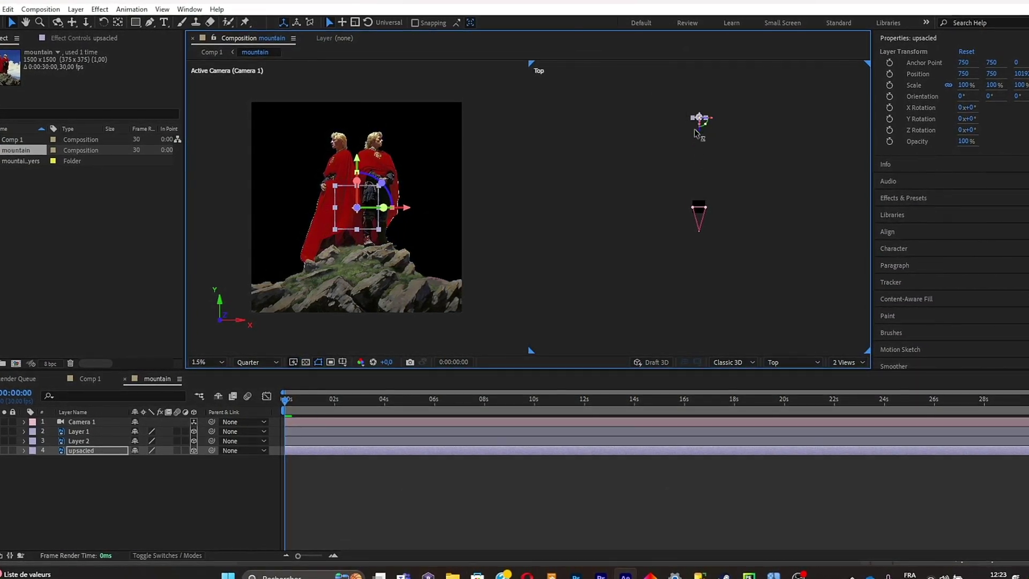
- Scale the upsacled layer up uniformly to 538% so it fills the camera frame
{"action": "key", "text": "s"}
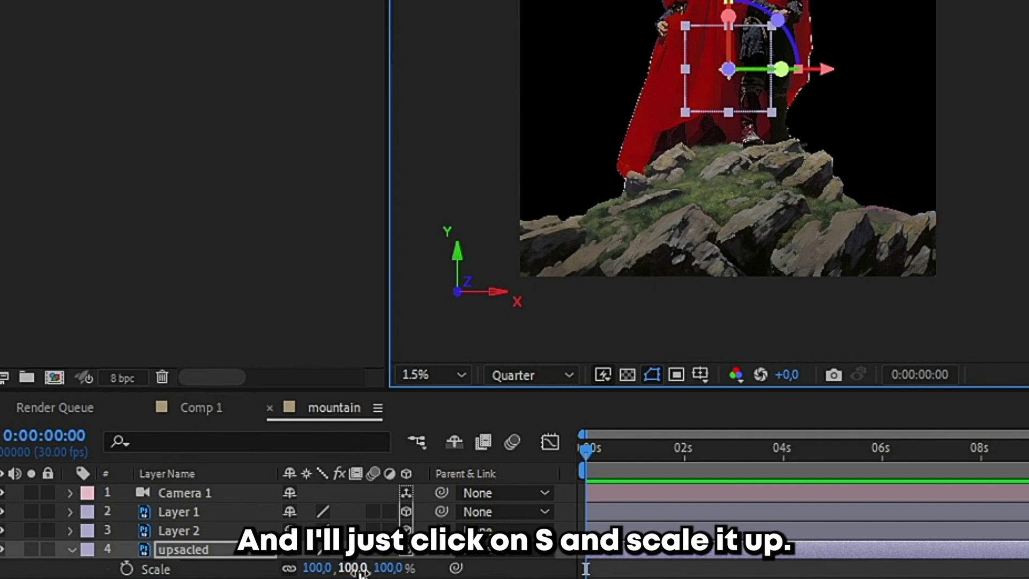
{"action": "left_click_drag", "start_coordinate": [358, 570], "coordinate": [376, 568]}
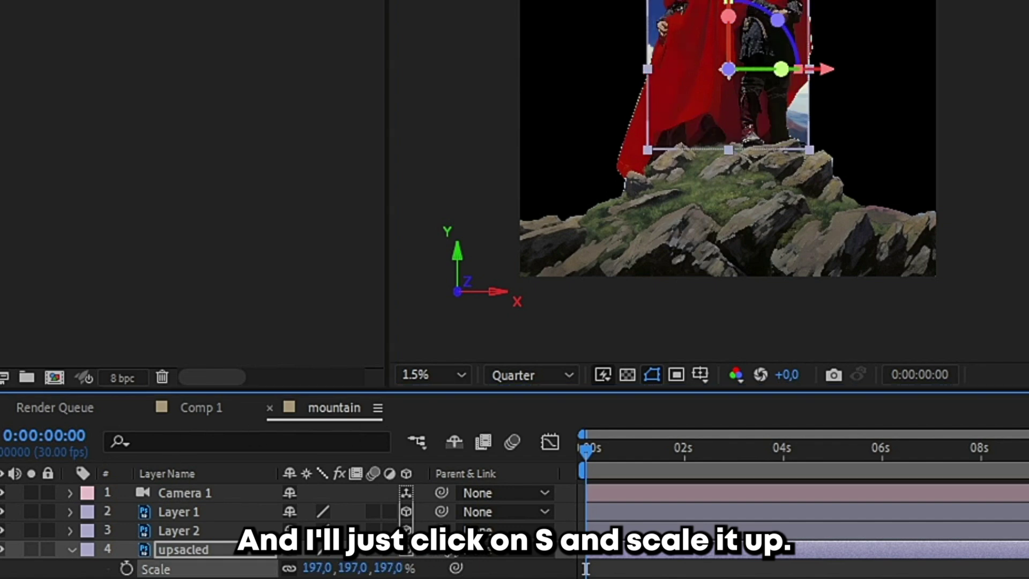
{"action": "left_click_drag", "start_coordinate": [457, 549], "coordinate": [790, 520]}
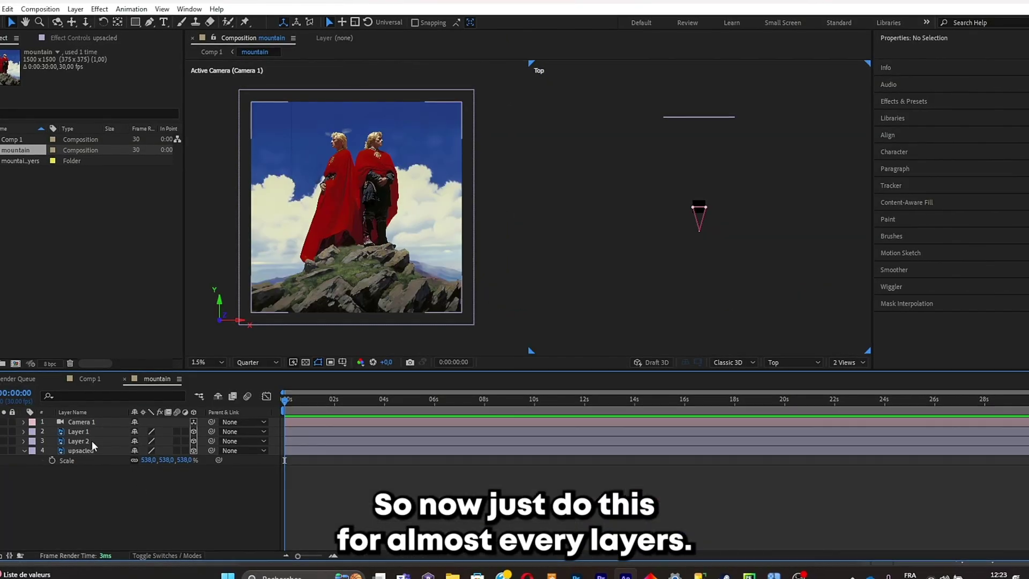
- Hide Layer 1 and push the mountain on Layer 2 back in the Top view to a Z position of 5728
{"action": "left_click", "coordinate": [92, 440]}
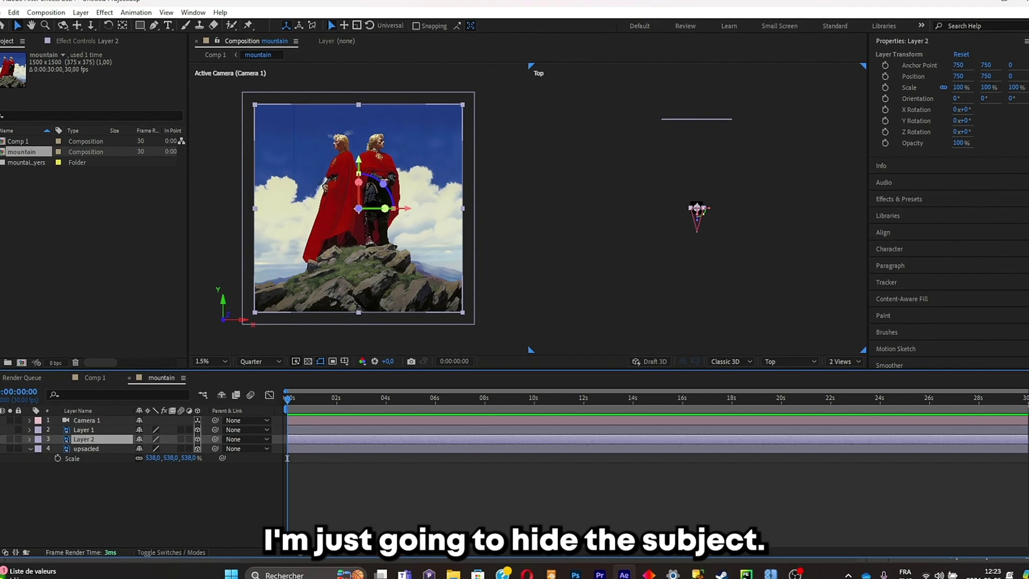
{"action": "left_click", "coordinate": [0, 430]}
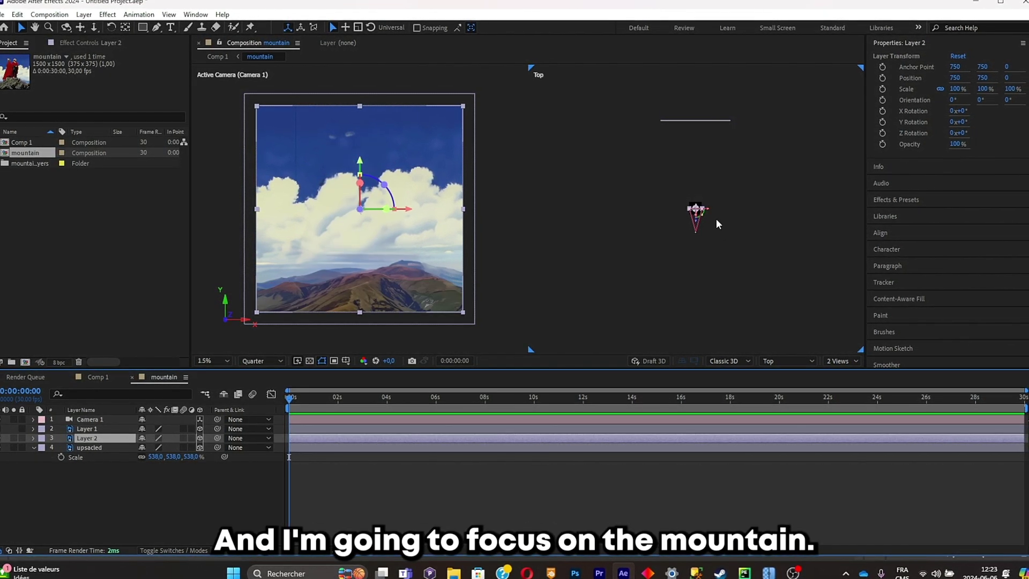
{"action": "scroll", "coordinate": [716, 218], "scroll_direction": "up", "scroll_amount": 3}
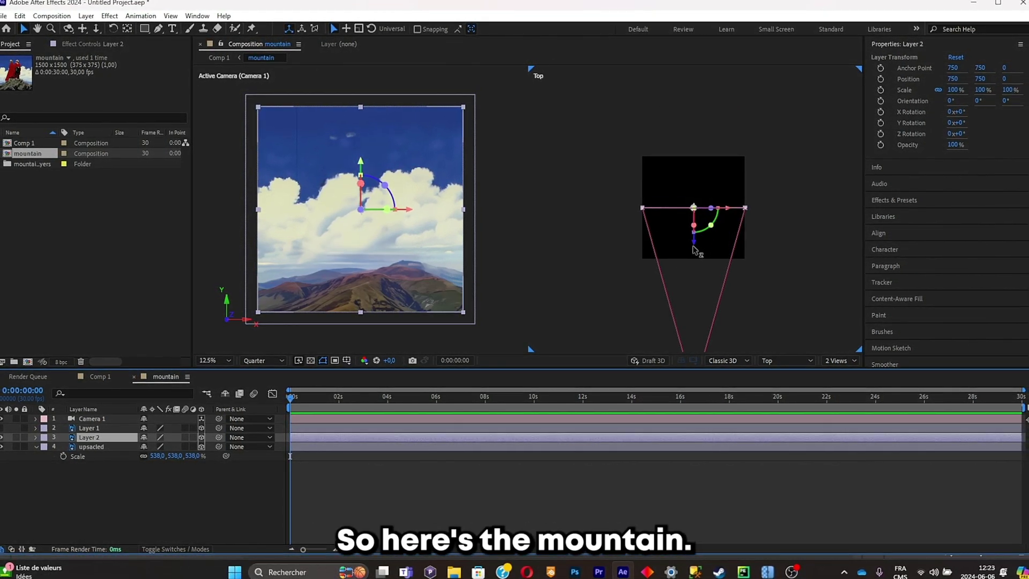
{"action": "left_click_drag", "start_coordinate": [695, 250], "coordinate": [632, 18]}
{"action": "scroll", "coordinate": [696, 141], "scroll_direction": "down", "scroll_amount": 1}
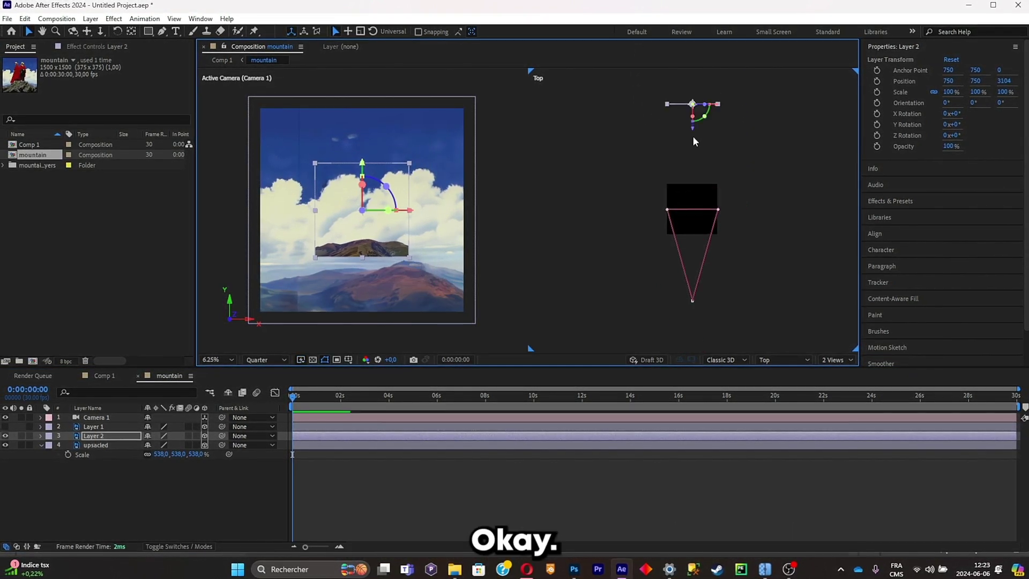
{"action": "scroll", "coordinate": [694, 141], "scroll_direction": "down", "scroll_amount": 1}
{"action": "left_click_drag", "start_coordinate": [695, 181], "coordinate": [694, 134]}
{"action": "scroll", "coordinate": [692, 142], "scroll_direction": "down", "scroll_amount": 1}
- Scale Layer 2 up uniformly to 336% so the mountain fills the frame width
{"action": "key", "text": "s"}
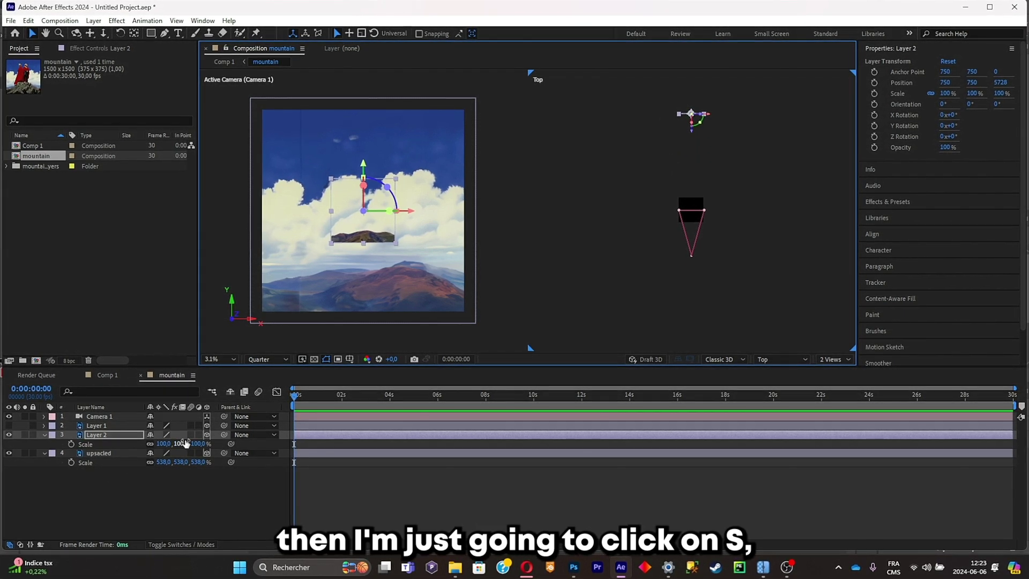
{"action": "left_click_drag", "start_coordinate": [186, 443], "coordinate": [330, 460]}
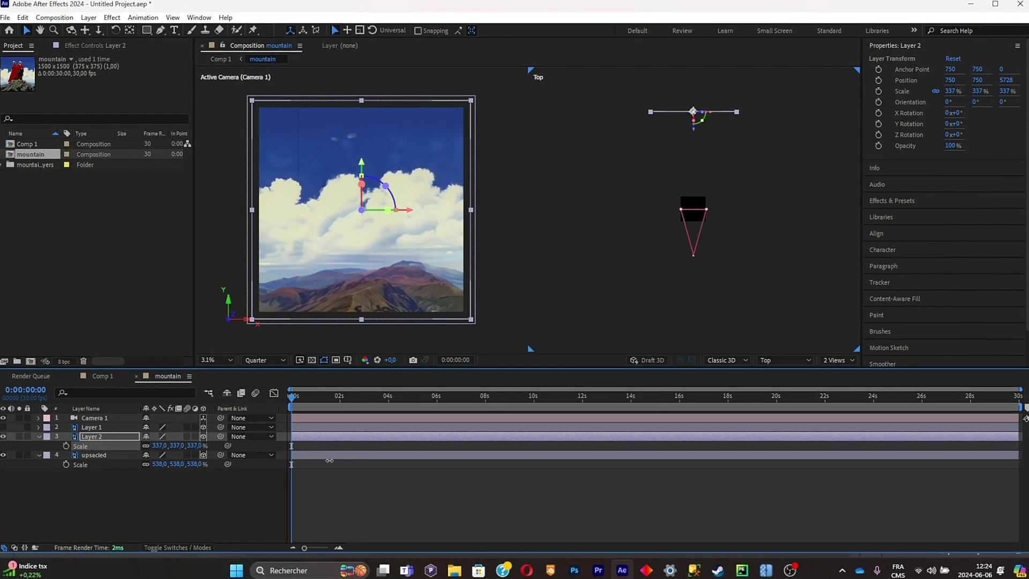
{"action": "left_click", "coordinate": [120, 481]}
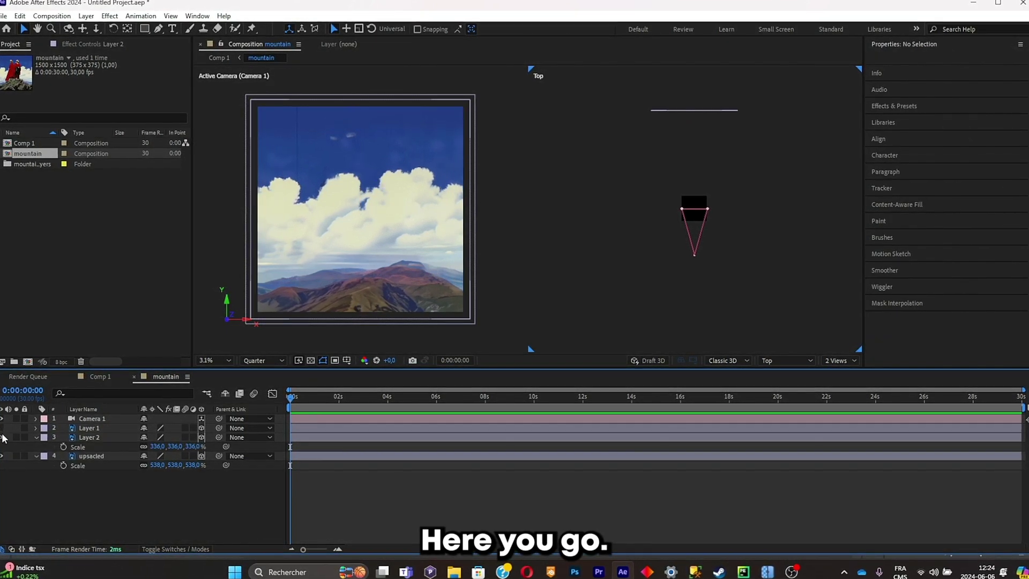
- Show Layer 1 again and collapse the open properties of all layers
{"action": "left_click", "coordinate": [2, 428]}
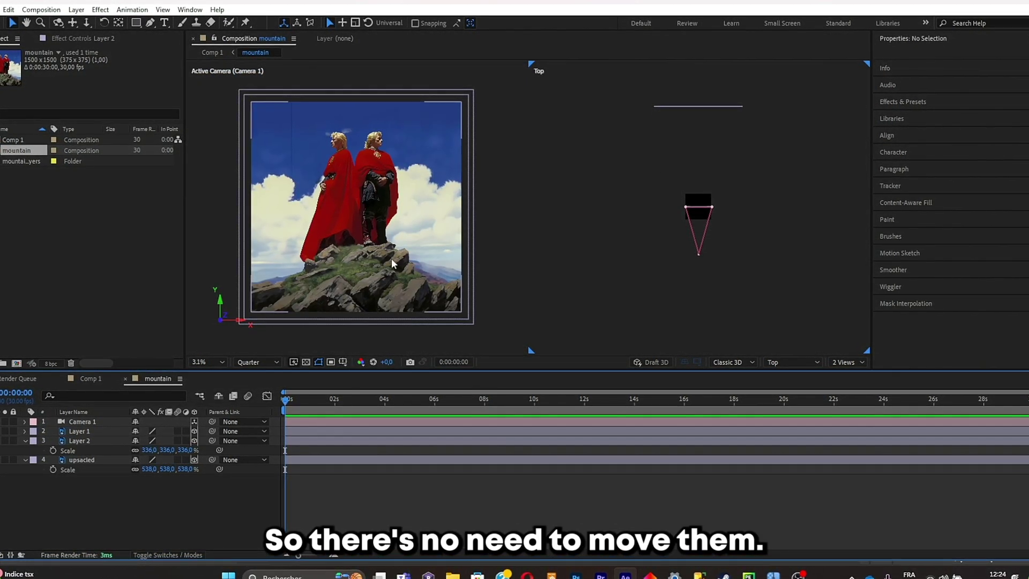
{"action": "key", "text": "ctrl+a"}
{"action": "key", "text": "u"}
{"action": "left_click", "coordinate": [138, 503]}
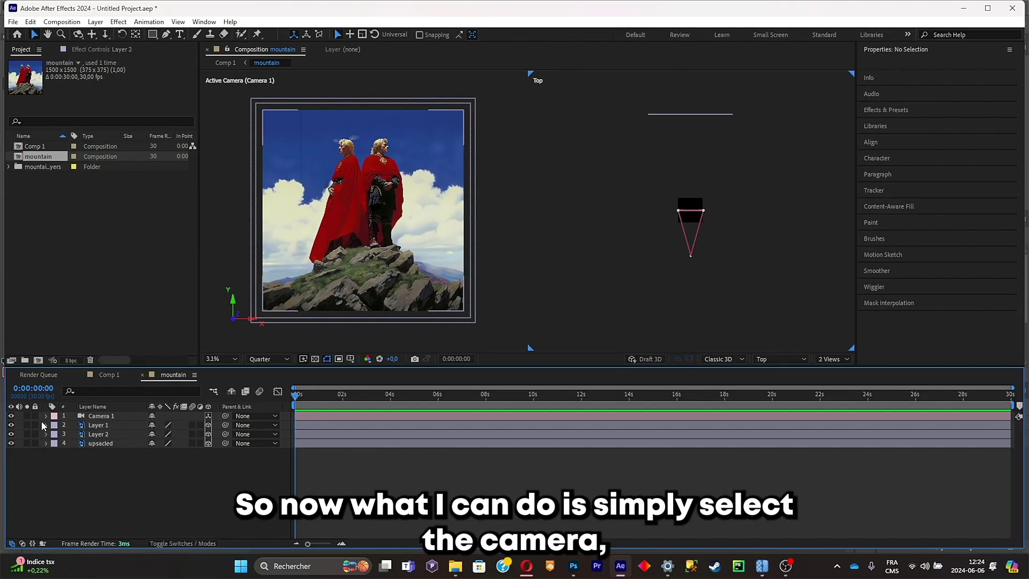
- Expand Camera 1's transform properties and show only its Position
{"action": "left_click", "coordinate": [92, 417]}
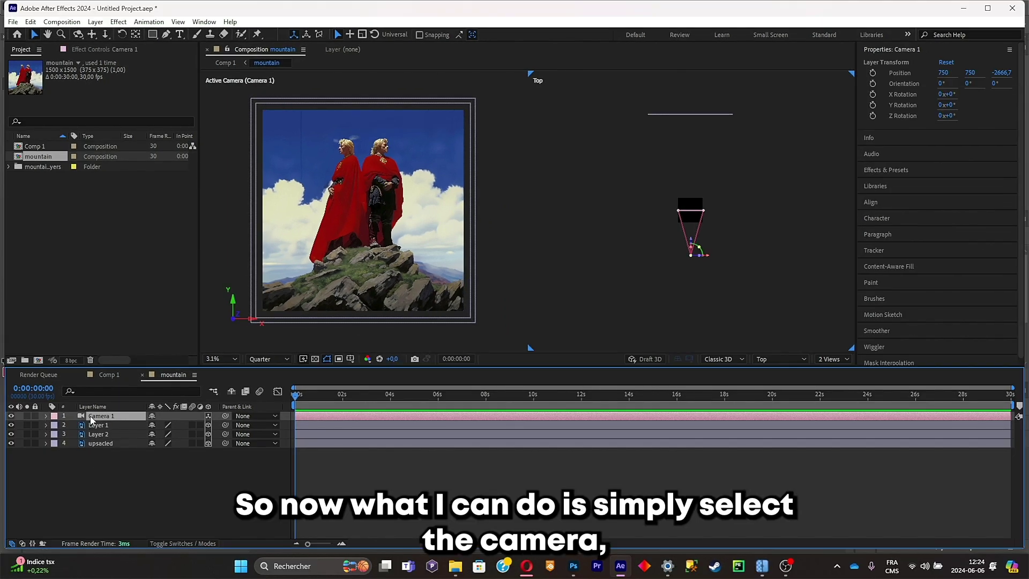
{"action": "left_click", "coordinate": [46, 416]}
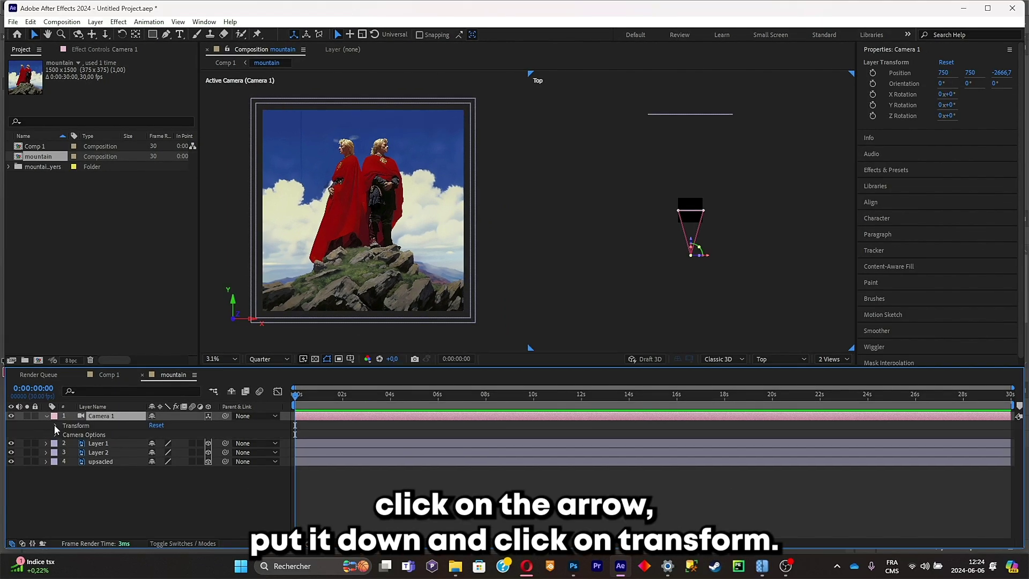
{"action": "left_click", "coordinate": [56, 426]}
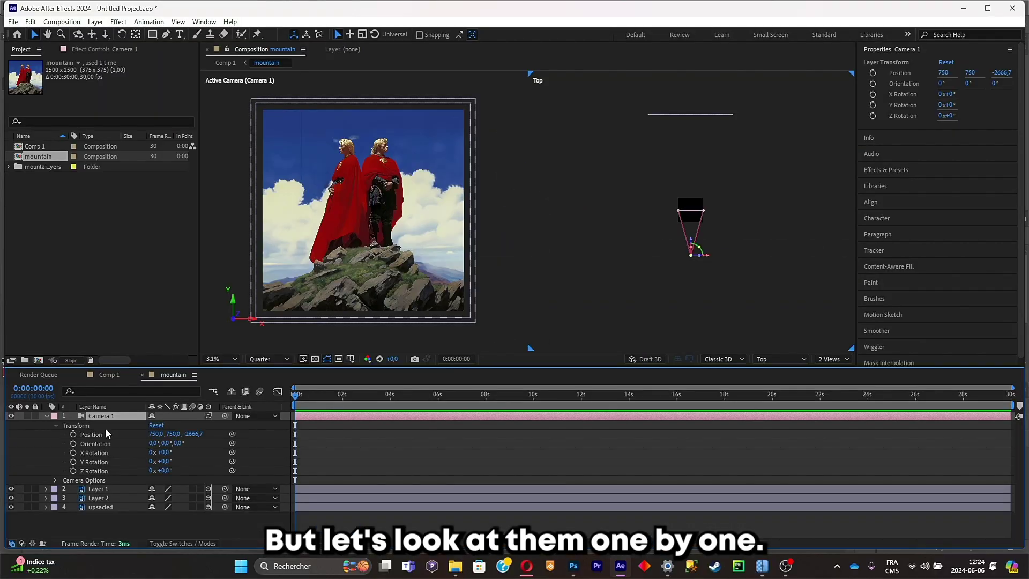
{"action": "key", "text": "p"}
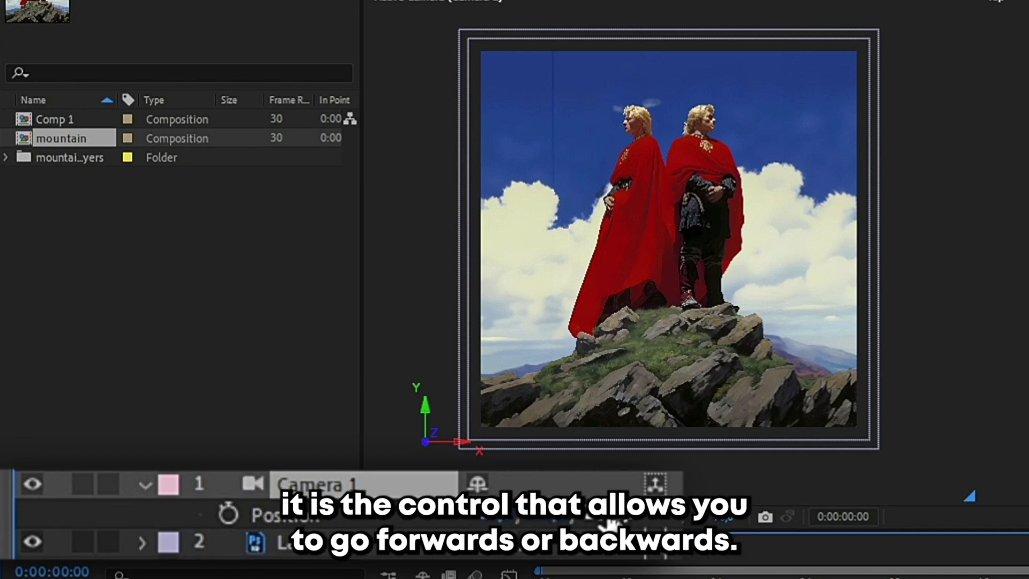
- Try moving Camera 1 along its position axes and undo the changes
{"action": "left_click_drag", "start_coordinate": [608, 517], "coordinate": [651, 517]}
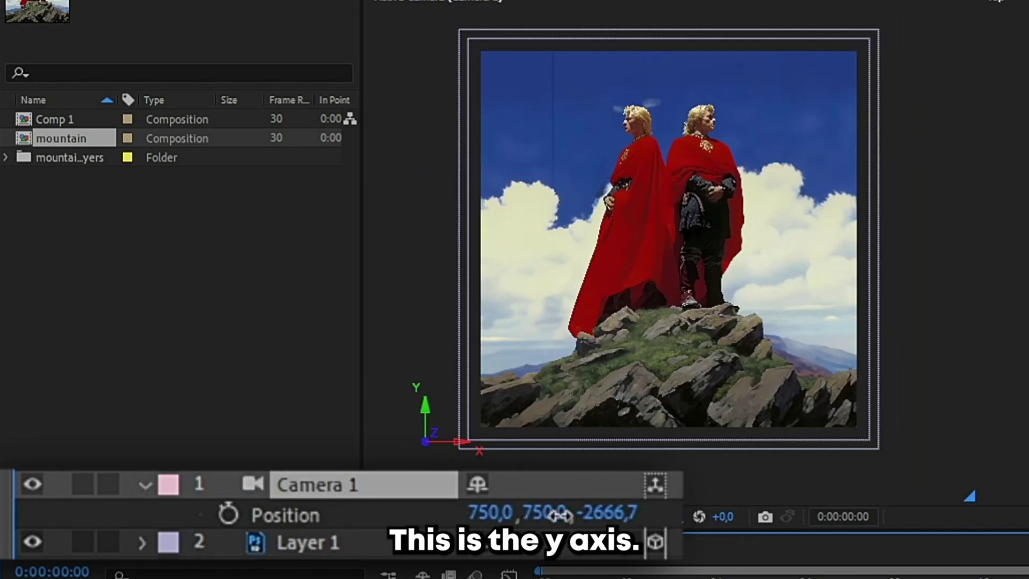
{"action": "left_click_drag", "start_coordinate": [557, 514], "coordinate": [959, 515]}
{"action": "mouse_move", "coordinate": [676, 513]}
{"action": "left_mouse_down"}
{"action": "mouse_move", "coordinate": [364, 517]}
{"action": "mouse_move", "coordinate": [658, 518]}
{"action": "left_mouse_up"}
{"action": "key", "text": "ctrl+z"}
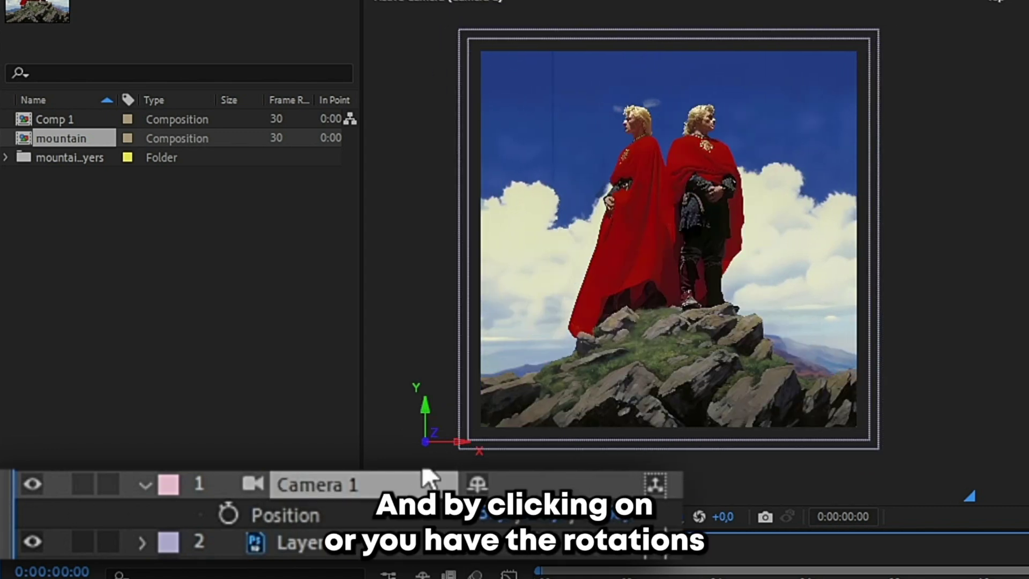
- Show Camera 1's rotation properties, try changing its Orientation and undo the change
{"action": "key", "text": "r"}
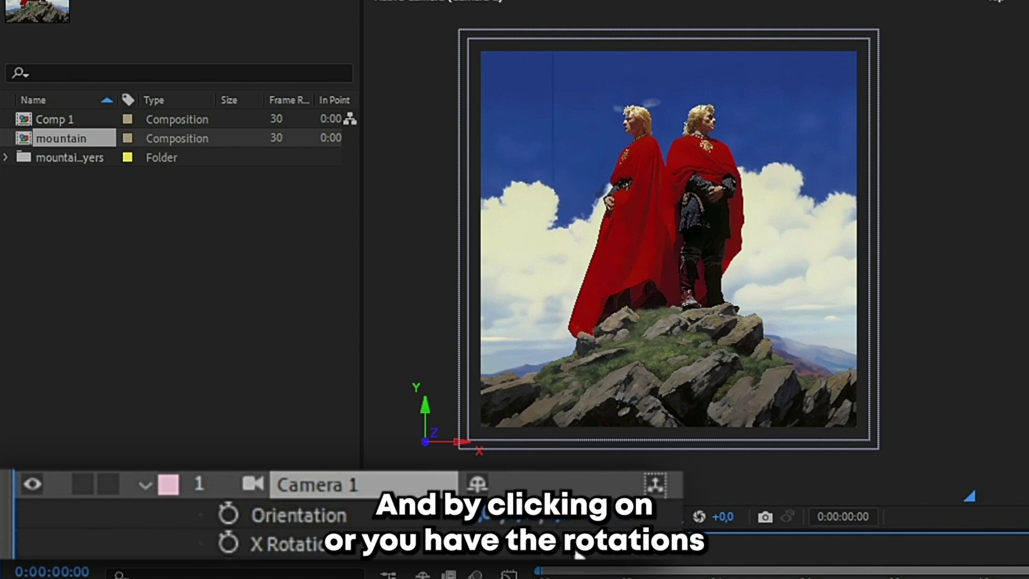
{"action": "left_click", "coordinate": [327, 517]}
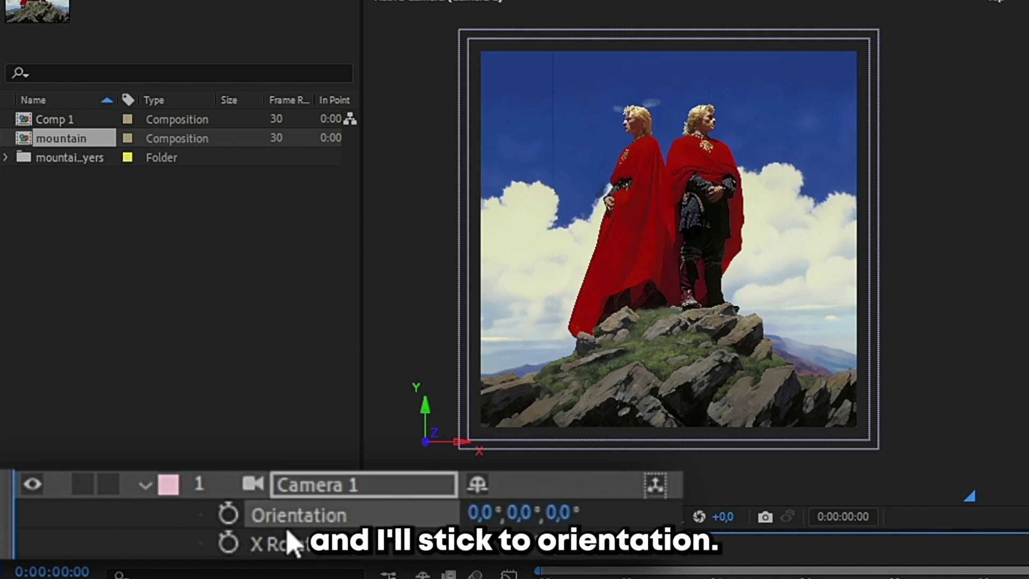
{"action": "mouse_move", "coordinate": [507, 544]}
{"action": "left_mouse_down"}
{"action": "mouse_move", "coordinate": [474, 544]}
{"action": "mouse_move", "coordinate": [489, 543]}
{"action": "left_mouse_up"}
{"action": "key", "text": "ctrl+z"}
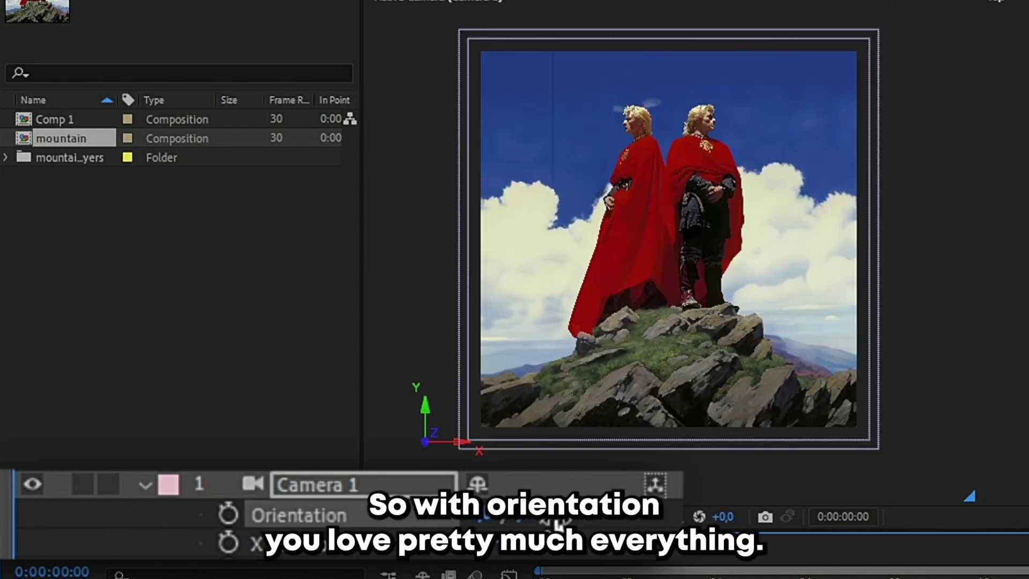
- Try changing Camera 1's Orientation and X Rotation and undo the changes
{"action": "left_click_drag", "start_coordinate": [563, 514], "coordinate": [505, 516]}
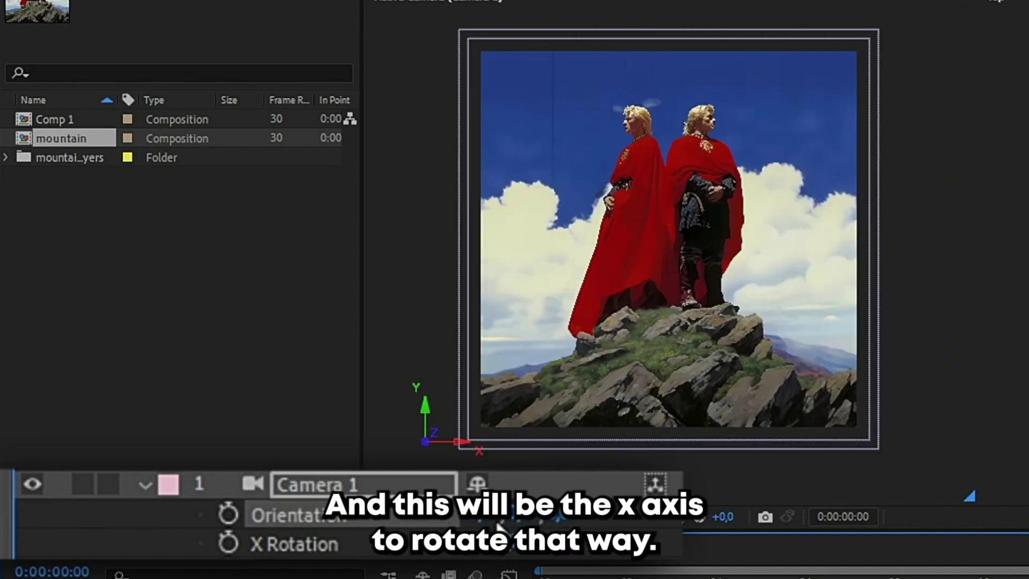
{"action": "mouse_move", "coordinate": [466, 544]}
{"action": "left_mouse_down"}
{"action": "mouse_move", "coordinate": [485, 544]}
{"action": "mouse_move", "coordinate": [472, 544]}
{"action": "left_mouse_up"}
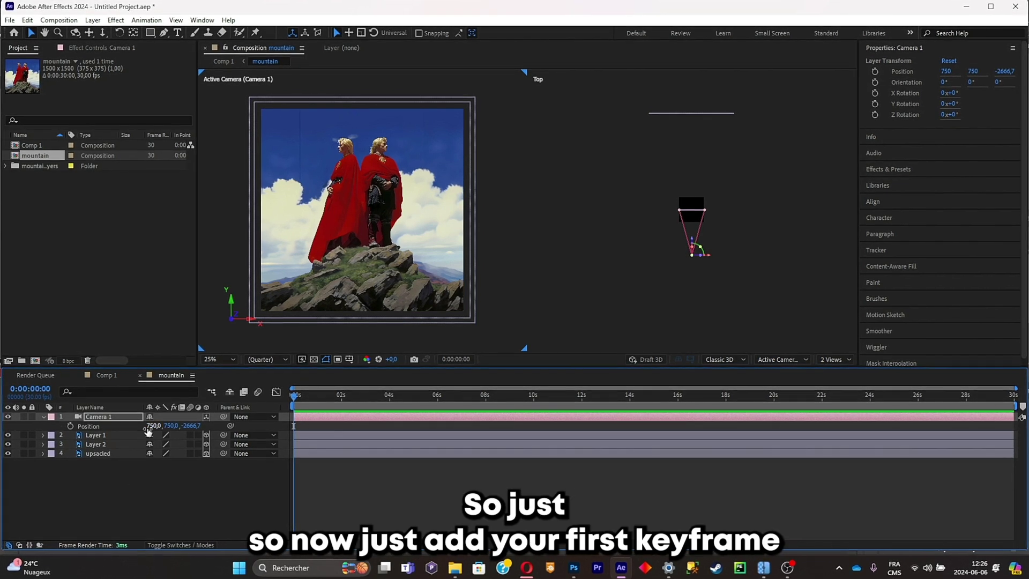
- Add a Position keyframe to Camera 1, move it to about 4 s and add another one at the start
{"action": "left_click", "coordinate": [69, 427]}
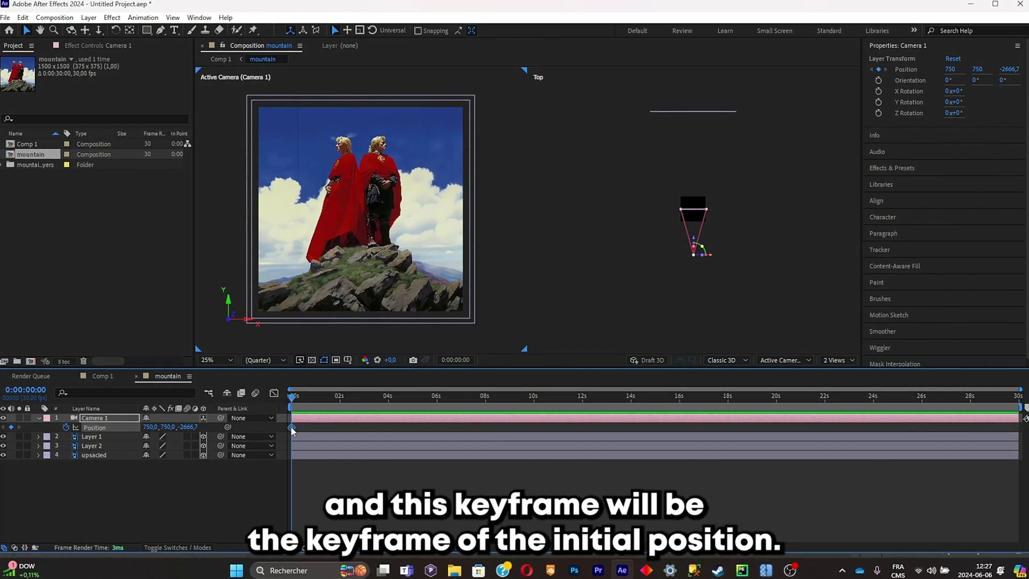
{"action": "left_click_drag", "start_coordinate": [292, 427], "coordinate": [336, 428]}
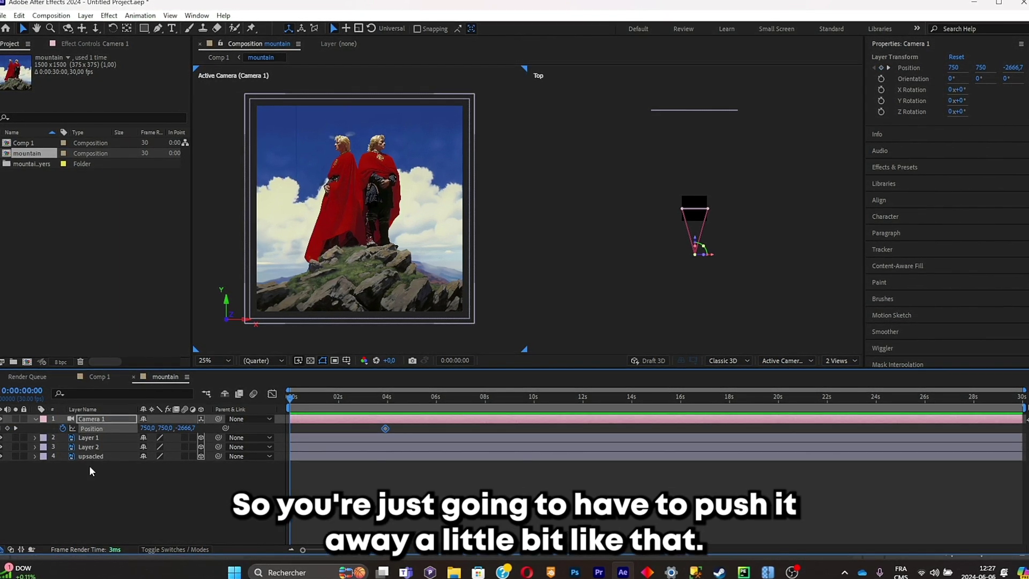
{"action": "left_click", "coordinate": [7, 429]}
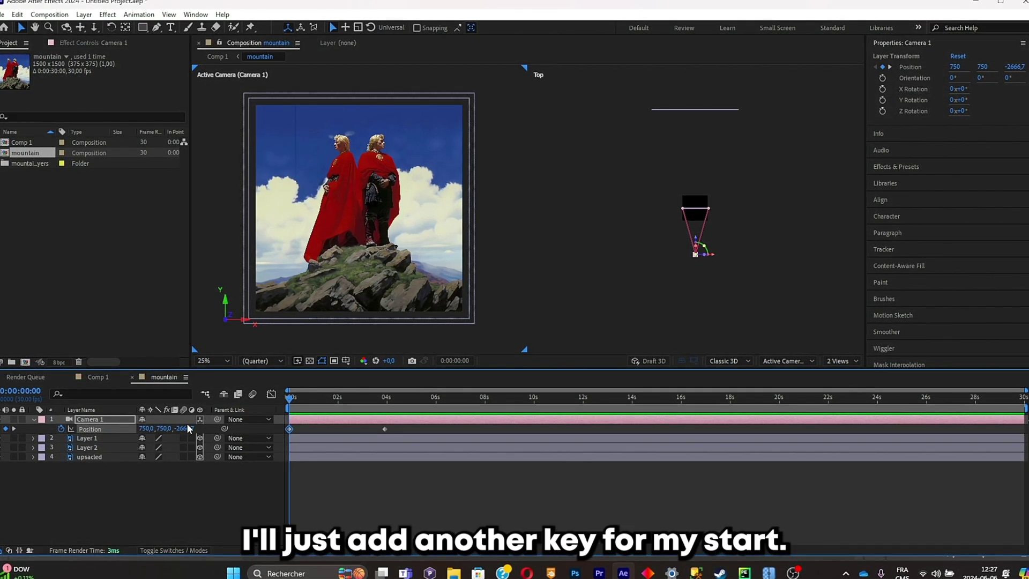
- At the first keyframe, set Camera 1's Y position to 207 and its Z position to 1761.3
{"action": "left_click_drag", "start_coordinate": [185, 429], "coordinate": [227, 417]}
{"action": "left_click_drag", "start_coordinate": [162, 429], "coordinate": [217, 79]}
{"action": "left_click_drag", "start_coordinate": [179, 429], "coordinate": [273, 299]}
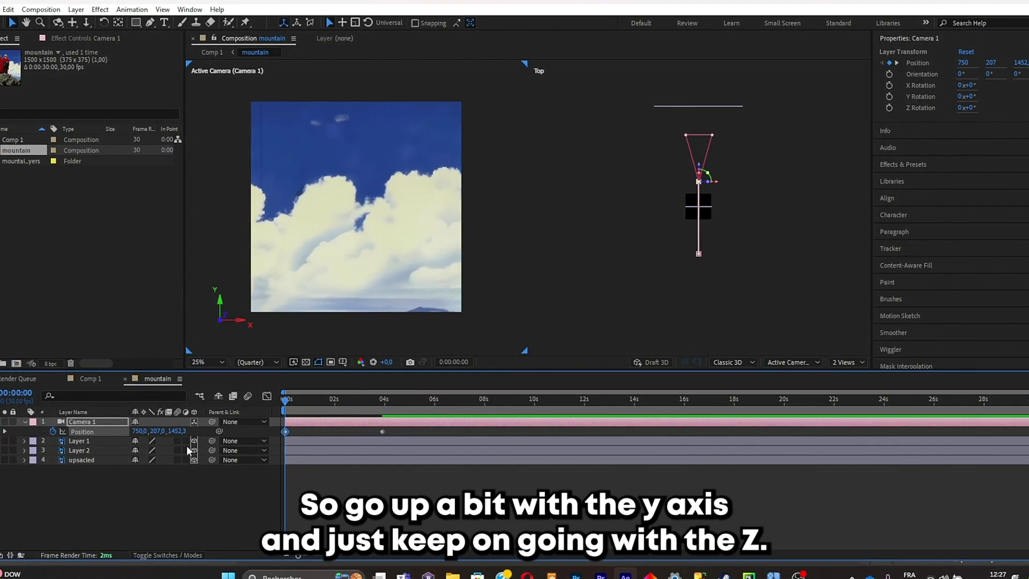
{"action": "left_click_drag", "start_coordinate": [179, 432], "coordinate": [391, 421]}
- Preview the camera move and change Camera 1's Y position at the first keyframe to -314
{"action": "key", "text": "space"}
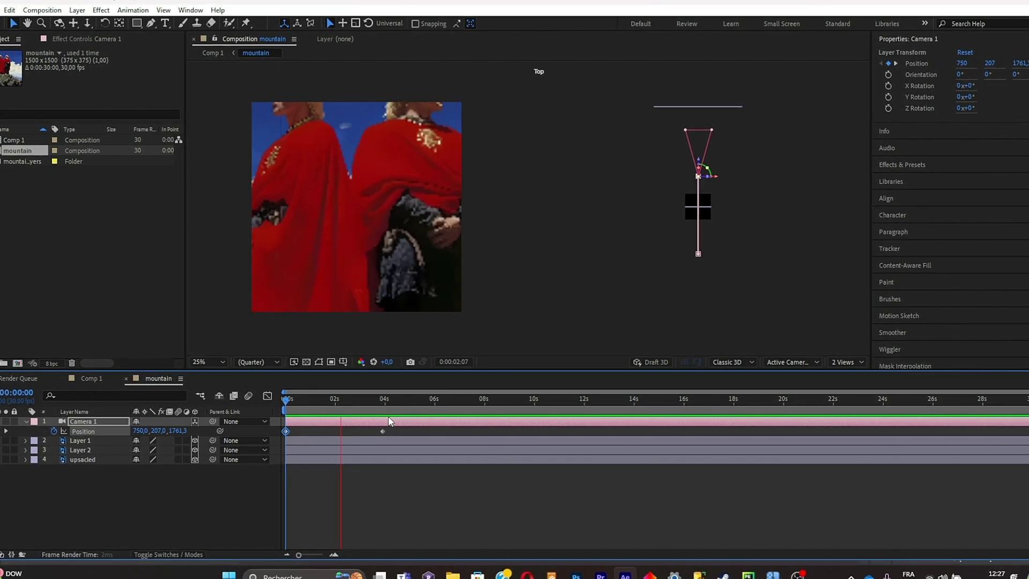
{"action": "left_click", "coordinate": [375, 400]}
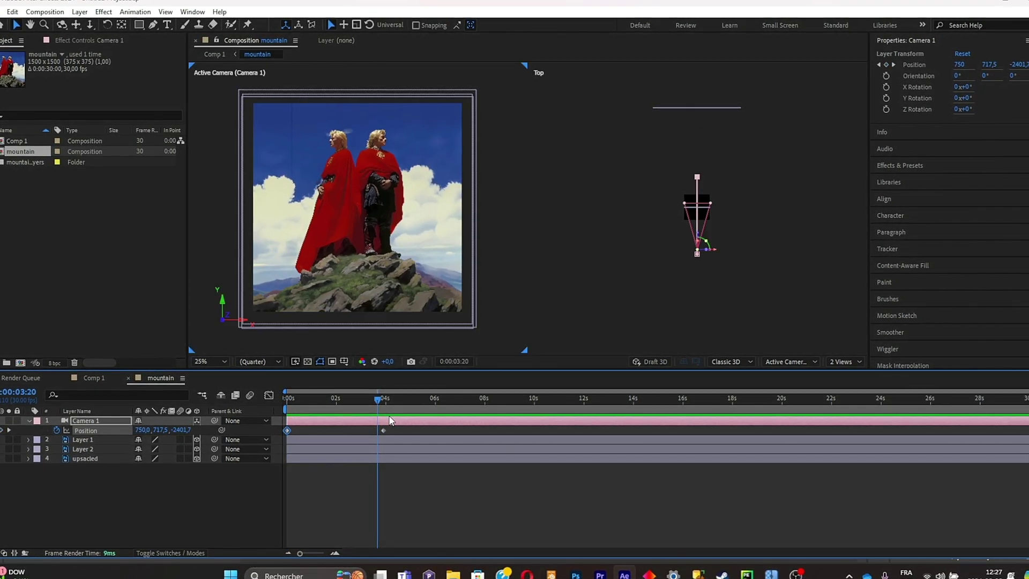
{"action": "left_click_drag", "start_coordinate": [375, 404], "coordinate": [289, 399]}
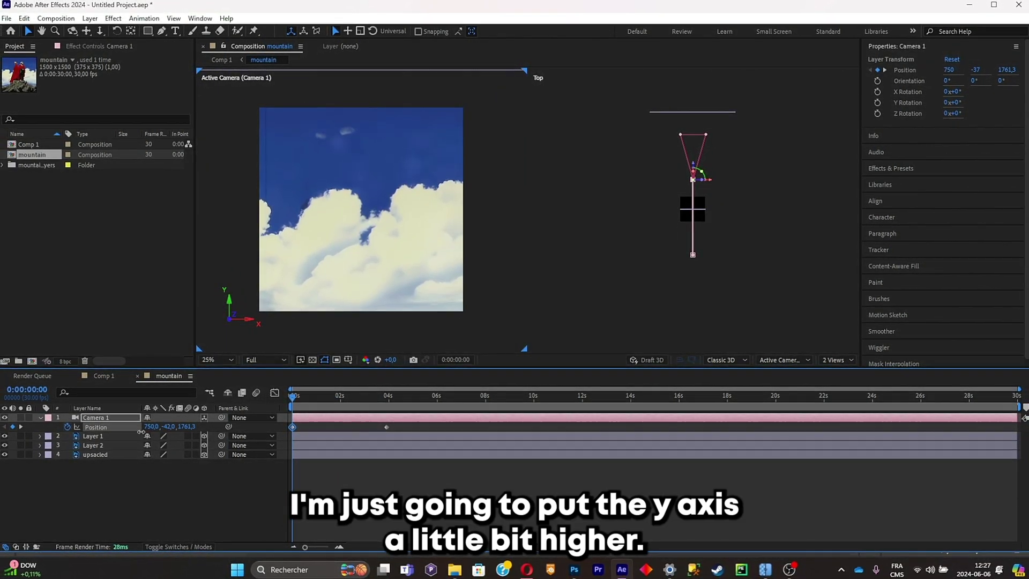
{"action": "key", "text": "space"}
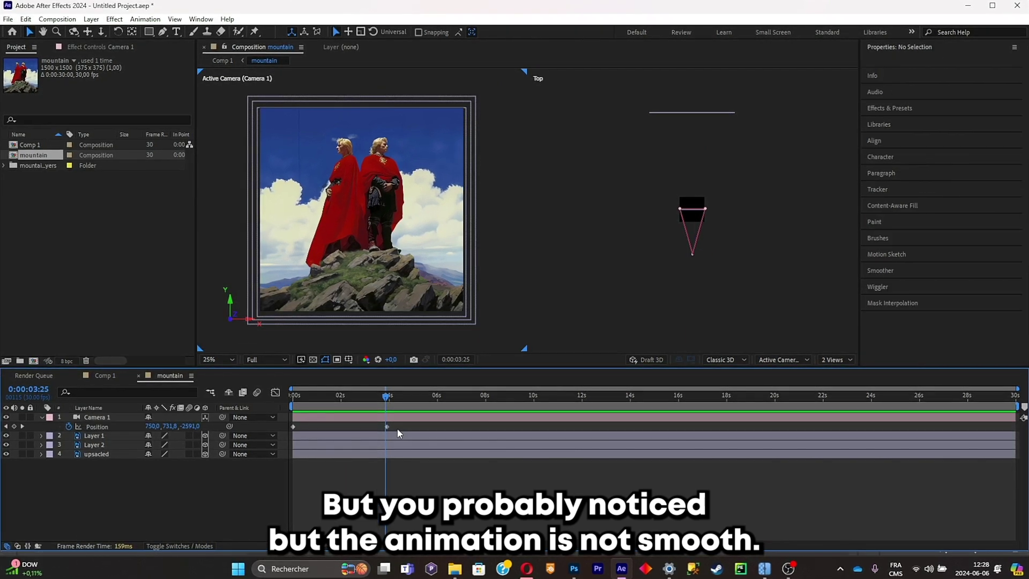
- Apply Easy Ease to both of Camera 1's Position keyframes and review the motion
{"action": "left_click_drag", "start_coordinate": [397, 433], "coordinate": [271, 435]}
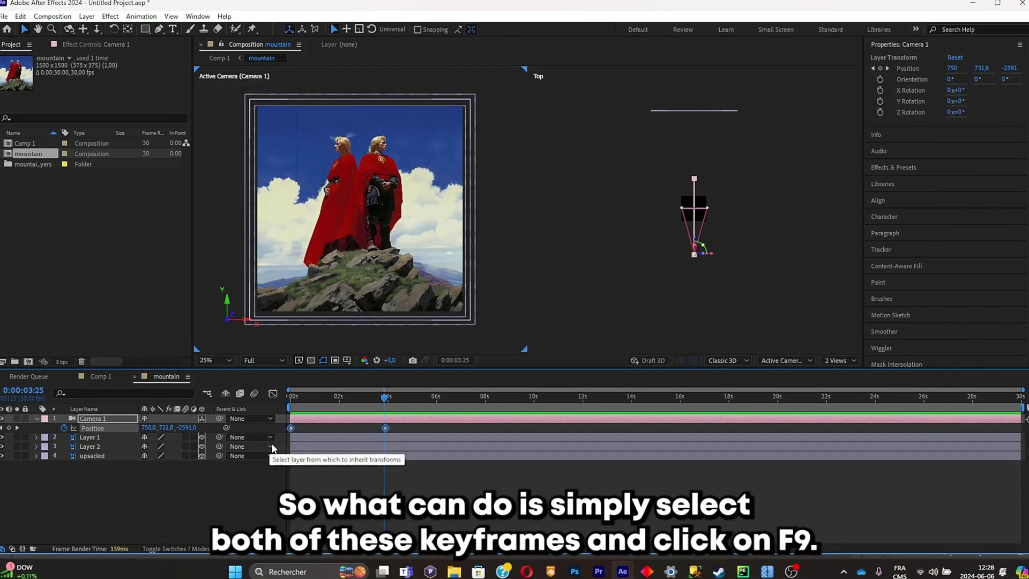
{"action": "key", "text": "F9"}
{"action": "left_click_drag", "start_coordinate": [385, 398], "coordinate": [262, 407]}
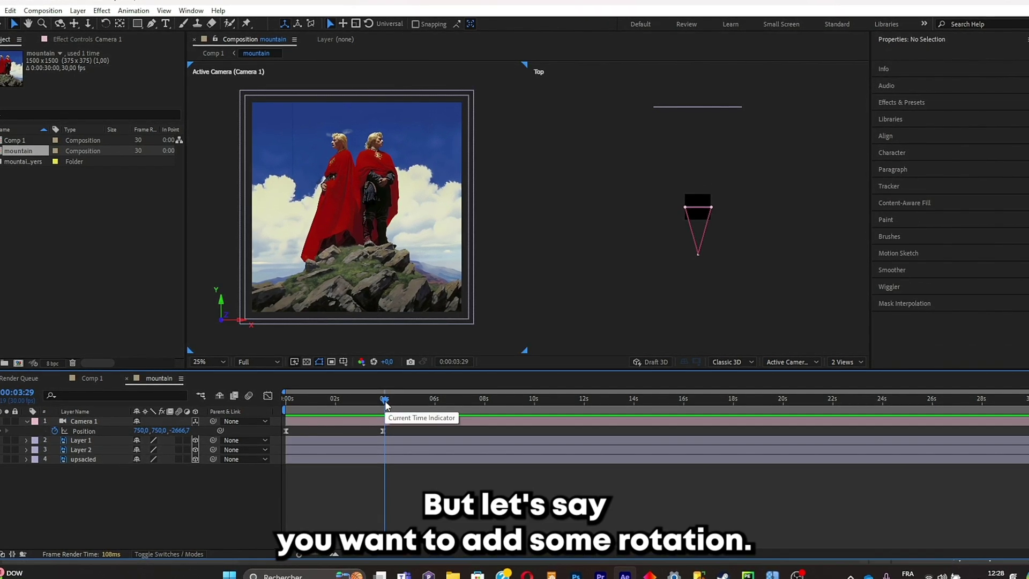
- Return to 0:00:00:00, show Camera 1's rotation properties and add an Orientation keyframe
{"action": "key", "text": "Home"}
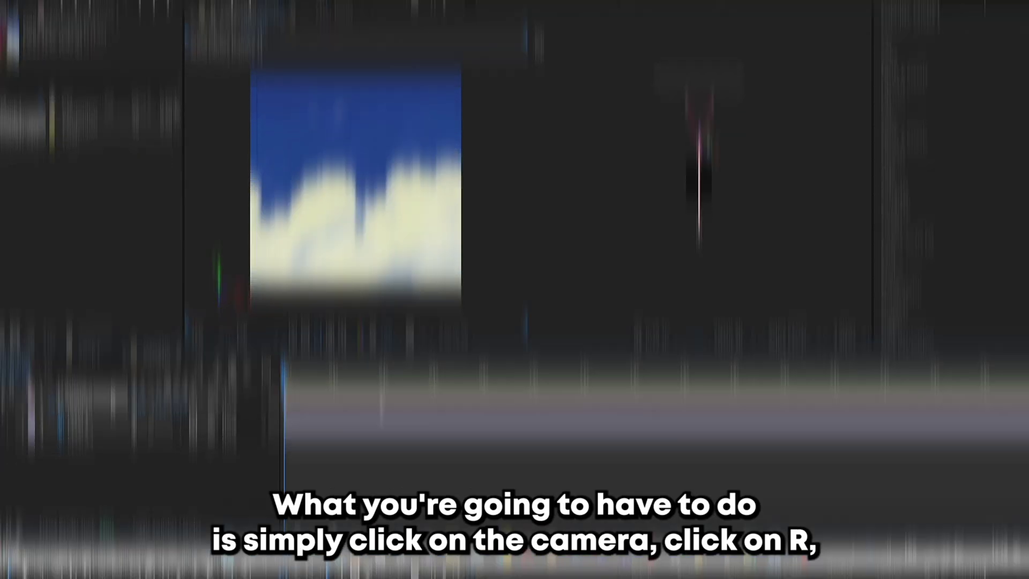
{"action": "left_click", "coordinate": [114, 423]}
{"action": "key", "text": "r"}
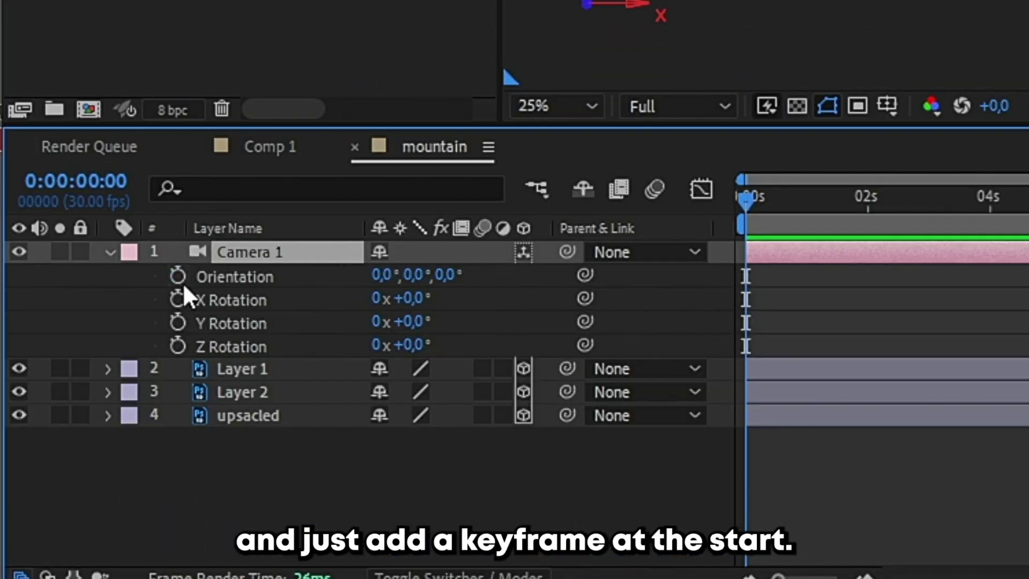
{"action": "left_click", "coordinate": [178, 276]}
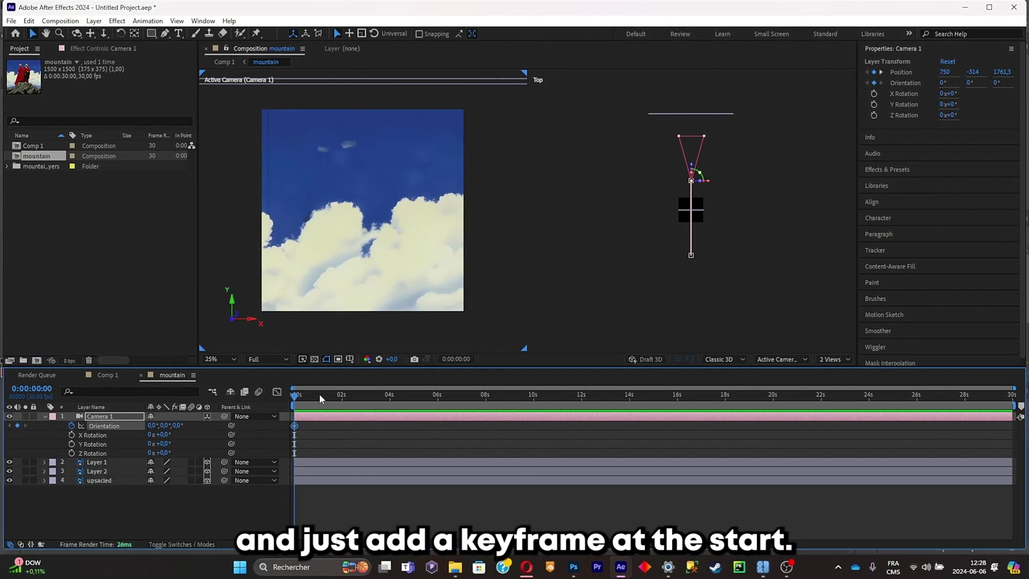
- Add a second Orientation keyframe to Camera 1 at 0:00:03:27, in line with the last Position keyframe
{"action": "left_click_drag", "start_coordinate": [320, 394], "coordinate": [385, 406]}
{"action": "key", "text": "p"}
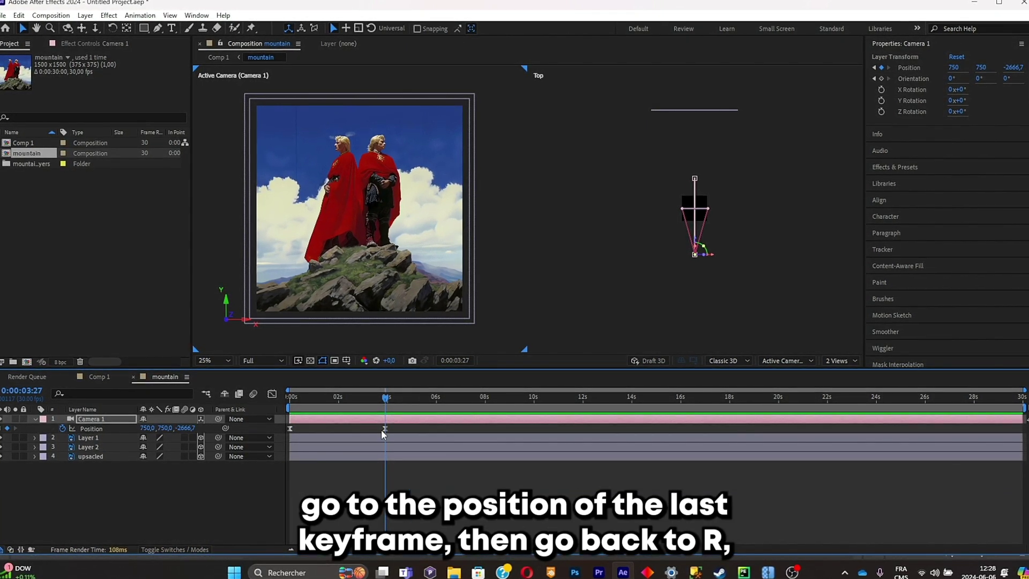
{"action": "key", "text": "r"}
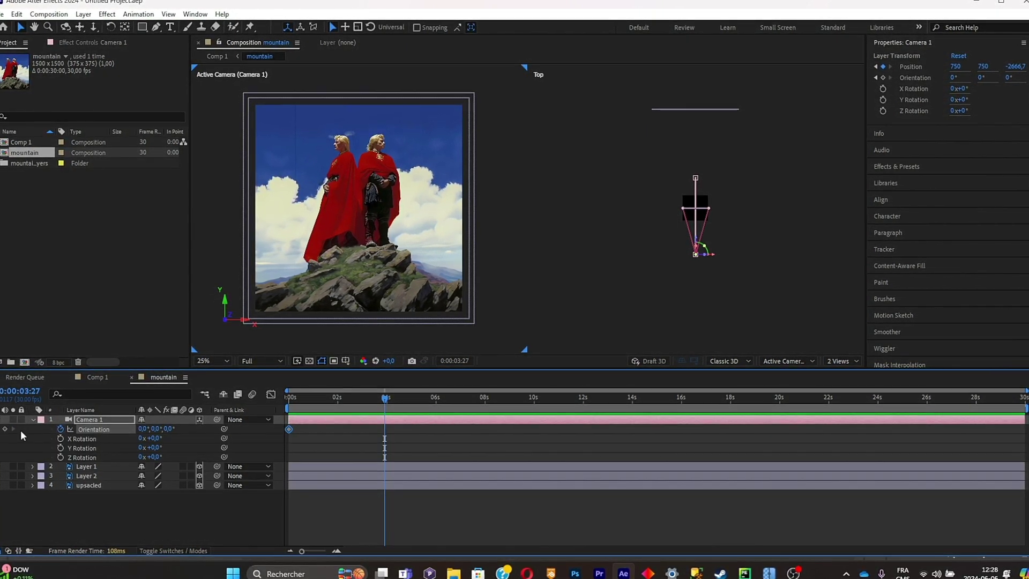
{"action": "left_click", "coordinate": [6, 428]}
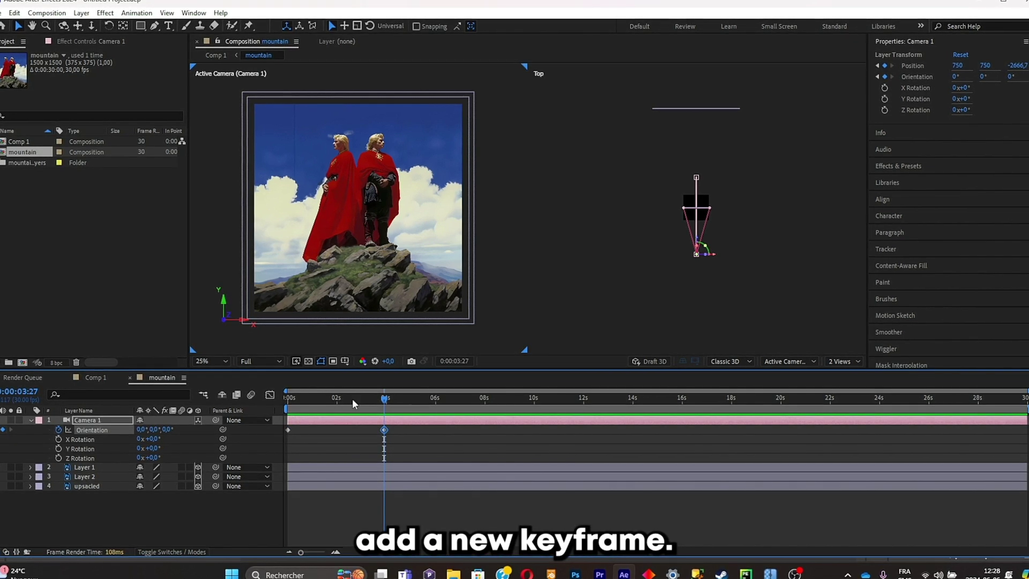
- Set Camera 1's Z orientation to 63° at the first keyframe, apply Easy Ease to both Orientation keyframes and preview the animation
{"action": "left_click_drag", "start_coordinate": [352, 397], "coordinate": [281, 409]}
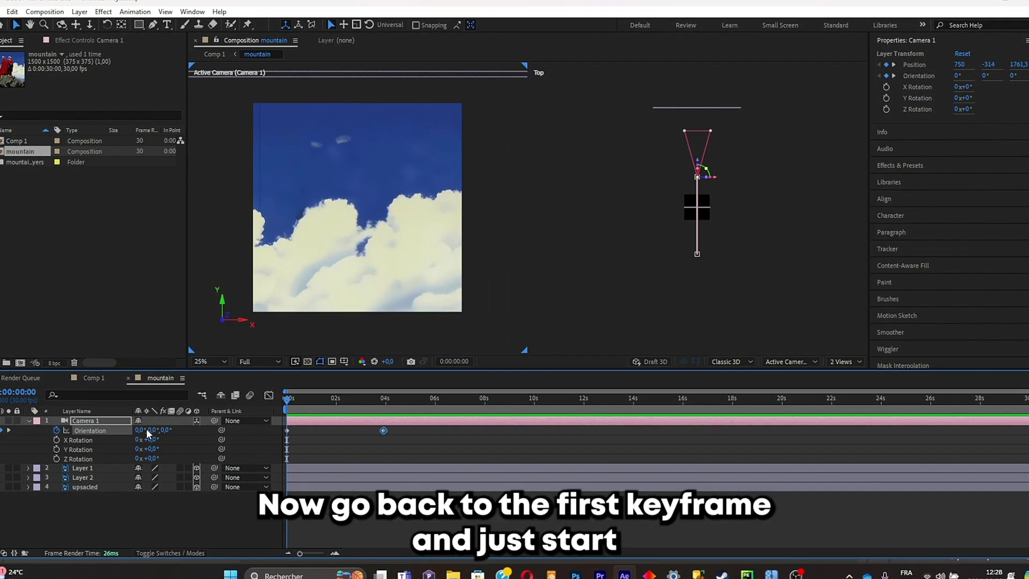
{"action": "left_click_drag", "start_coordinate": [149, 431], "coordinate": [175, 411]}
{"action": "left_click_drag", "start_coordinate": [396, 429], "coordinate": [273, 446]}
{"action": "key", "text": "F9"}
{"action": "key", "text": "space"}
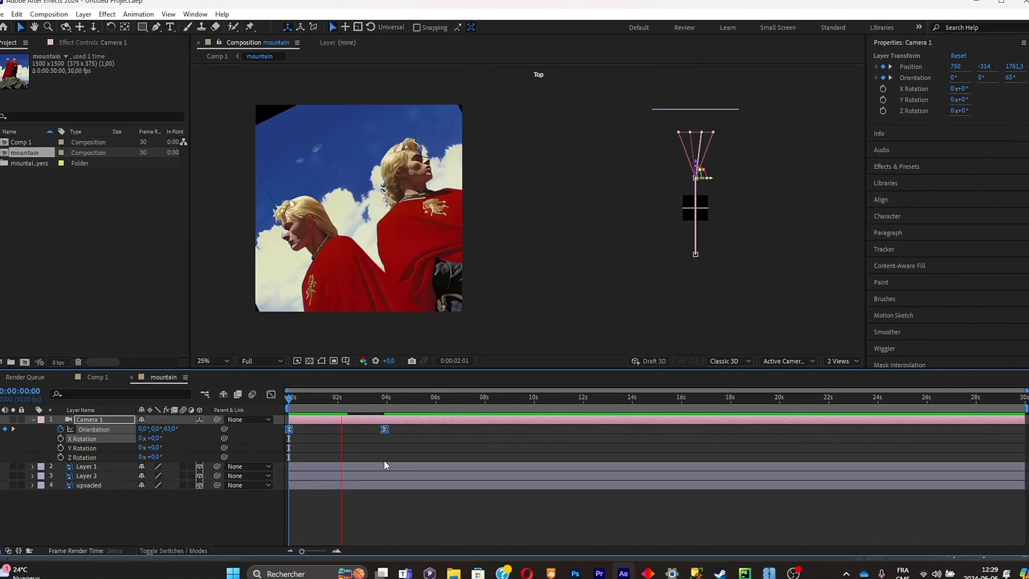
{"action": "left_click", "coordinate": [332, 404]}
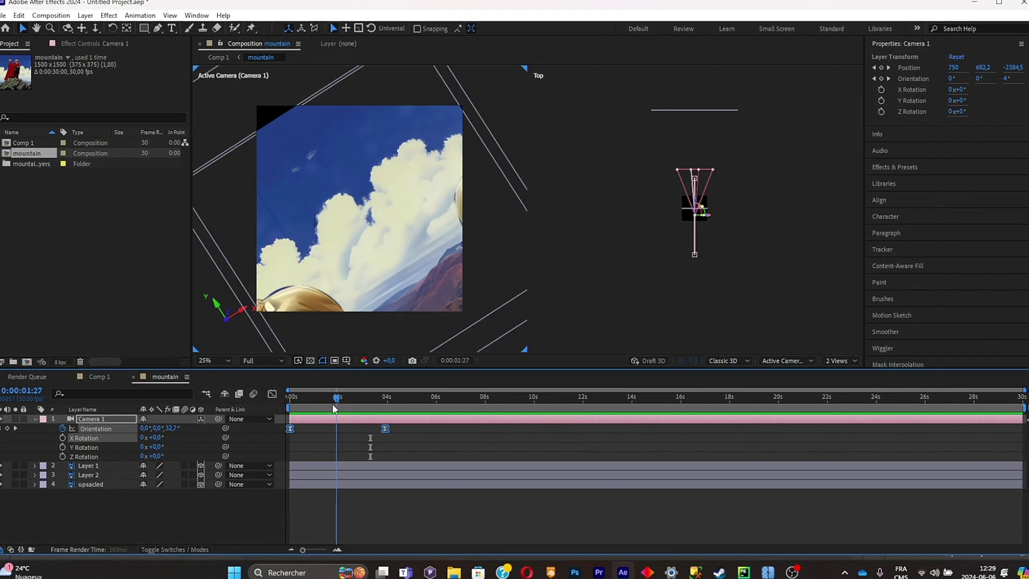
- Search the effects for "tile" and apply CC RepeTile to the upsacled layer
{"action": "left_click", "coordinate": [120, 483]}
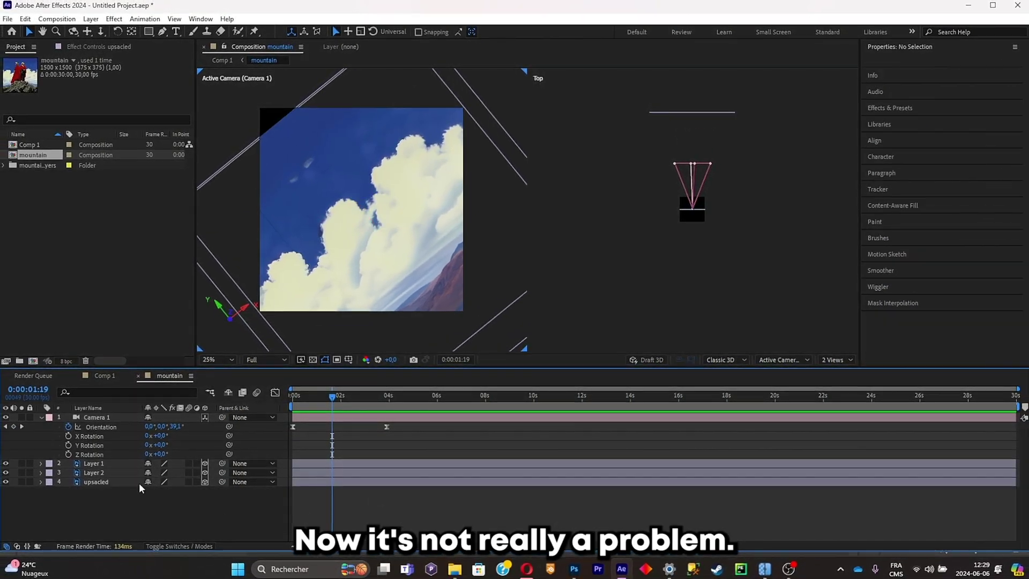
{"action": "left_click", "coordinate": [890, 202]}
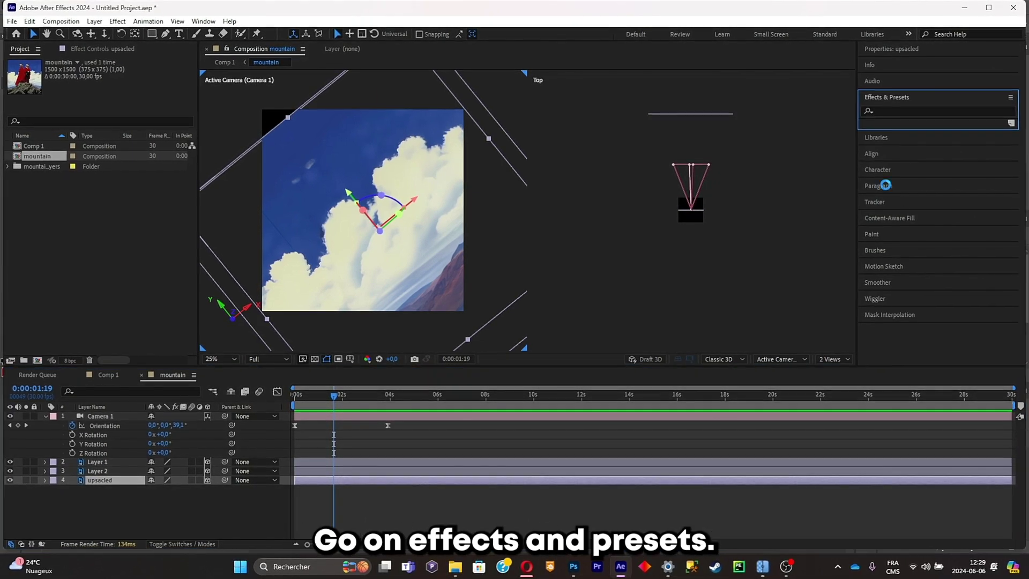
{"action": "left_click", "coordinate": [700, 269]}
{"action": "type", "text": "tile"}
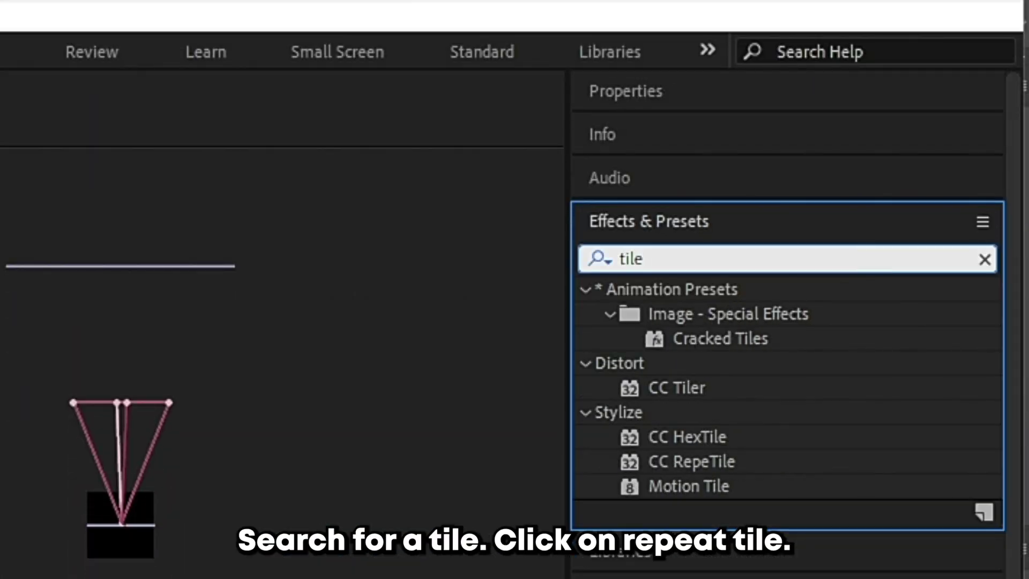
{"action": "double_click", "coordinate": [689, 460]}
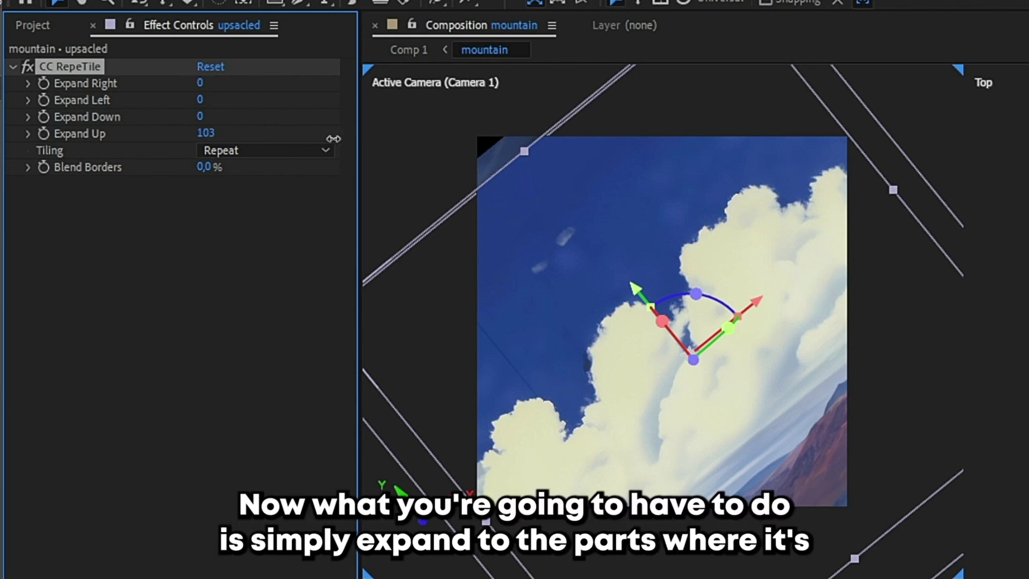
- Set CC RepeTile to Unfold tiling, expanded 118 right, 86 left, 104 down and 183 up, and preview the animation
{"action": "left_click", "coordinate": [235, 150]}
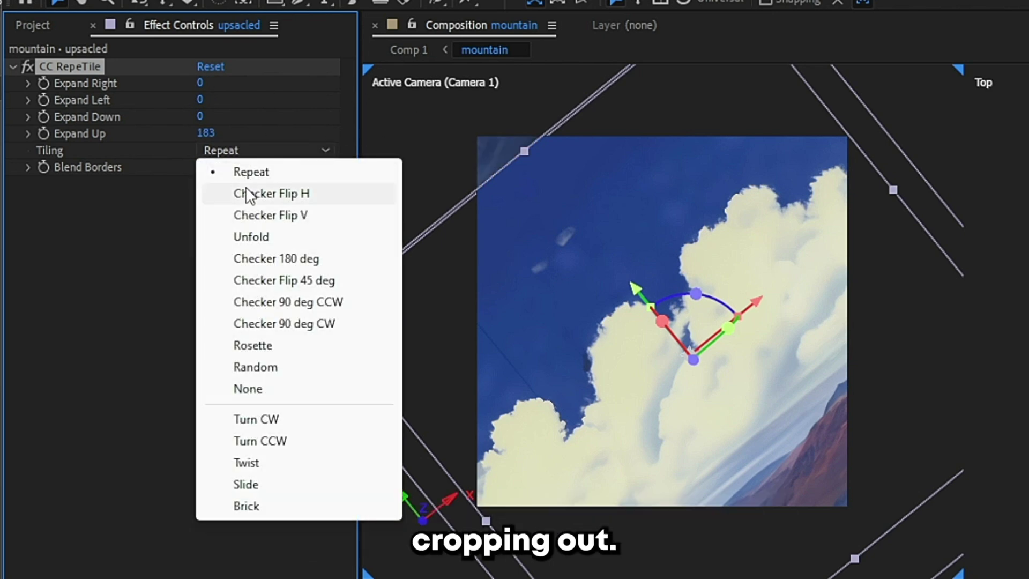
{"action": "left_click", "coordinate": [294, 237]}
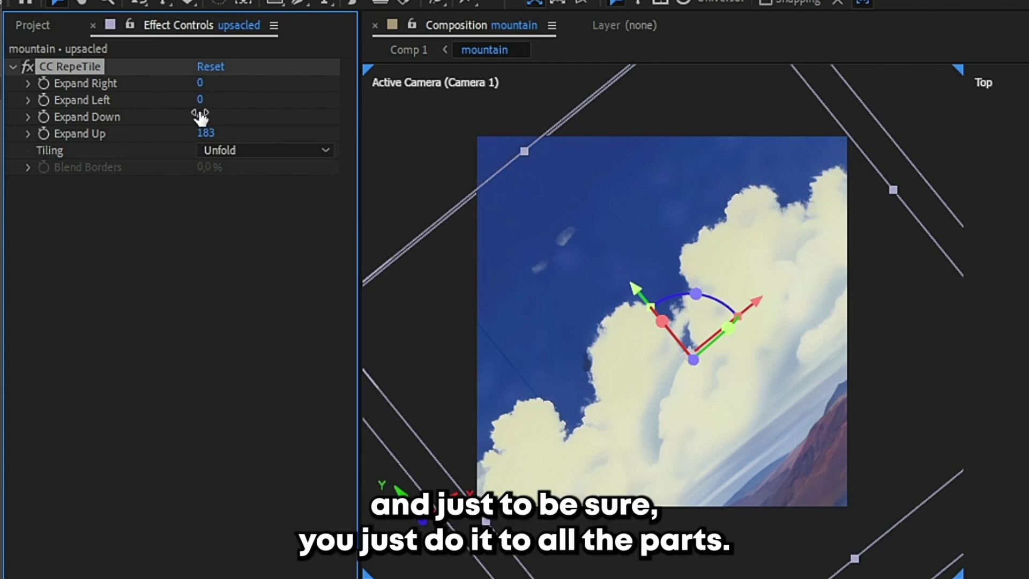
{"action": "left_click_drag", "start_coordinate": [200, 117], "coordinate": [300, 116]}
{"action": "left_click_drag", "start_coordinate": [202, 101], "coordinate": [240, 102]}
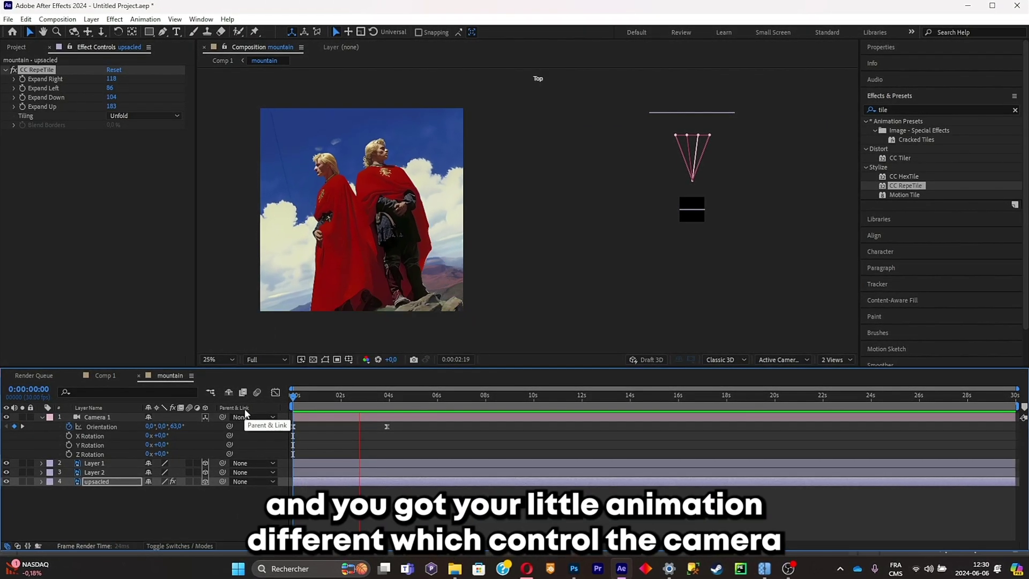
{"action": "key", "text": "space"}
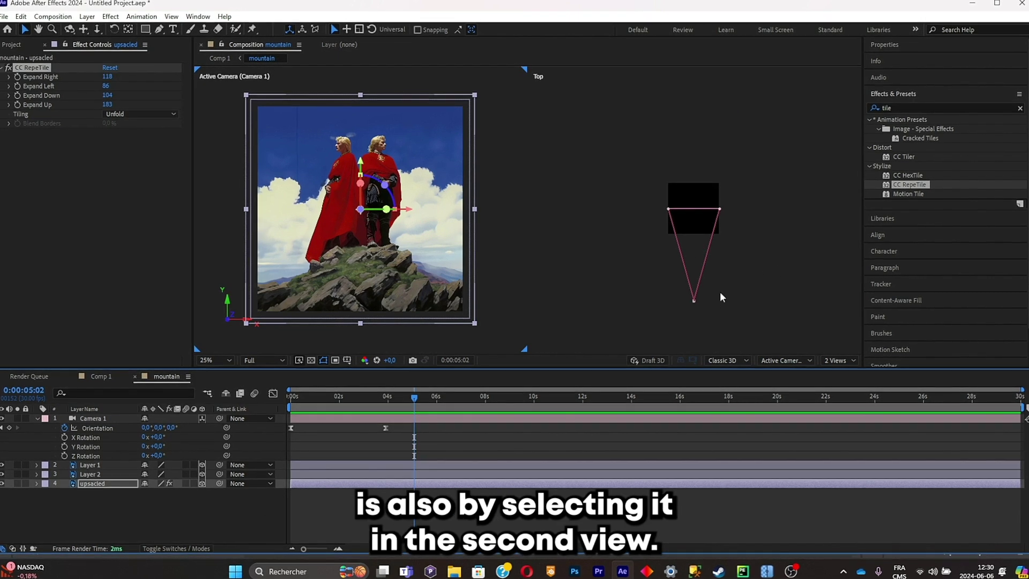
- Select Camera 1 in the Top view and add a Position keyframe at 0:00:06:18
{"action": "left_click", "coordinate": [693, 299]}
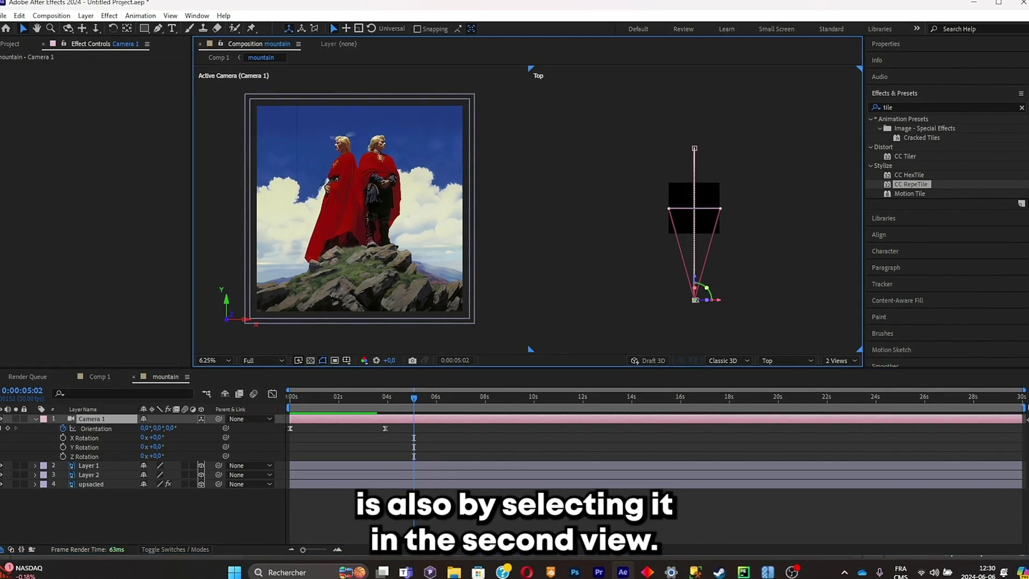
{"action": "scroll", "coordinate": [693, 316], "scroll_direction": "up", "scroll_amount": 1}
{"action": "left_click_drag", "start_coordinate": [415, 400], "coordinate": [437, 399]}
{"action": "scroll", "coordinate": [692, 311], "scroll_direction": "down", "scroll_amount": 1}
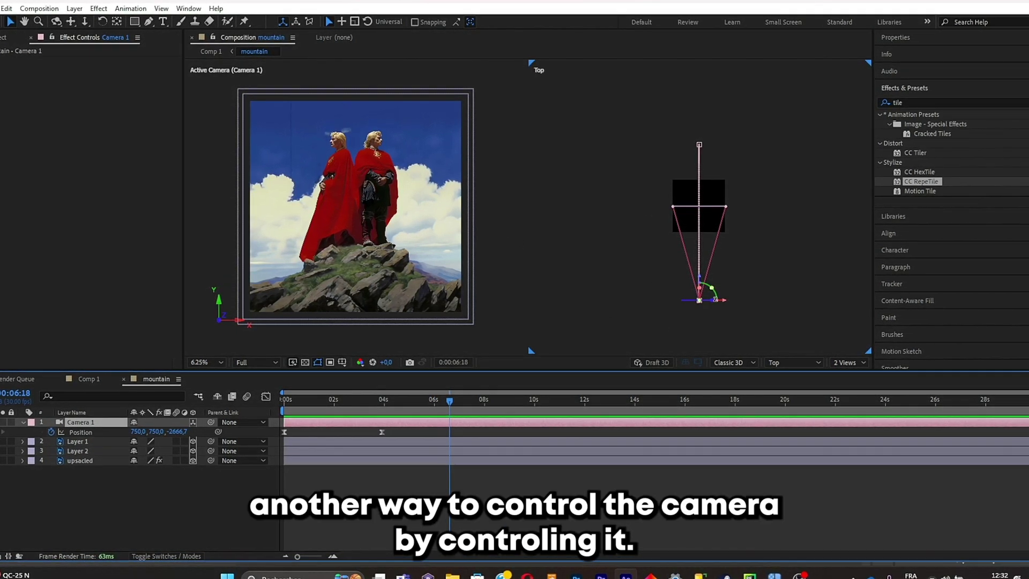
{"action": "scroll", "coordinate": [705, 298], "scroll_direction": "up", "scroll_amount": 1}
{"action": "scroll", "coordinate": [704, 298], "scroll_direction": "down", "scroll_amount": 1}
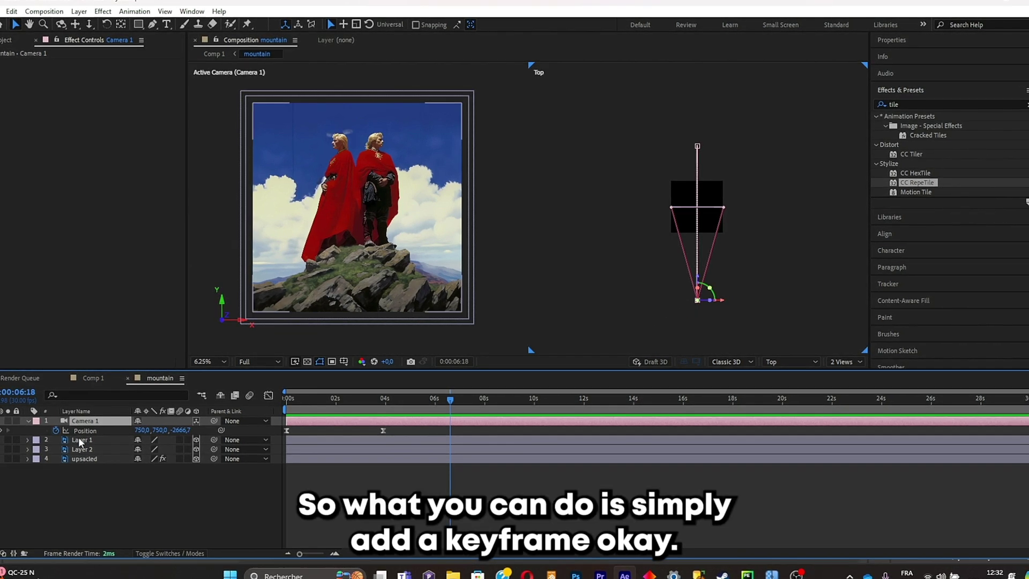
{"action": "key", "text": "Delete"}
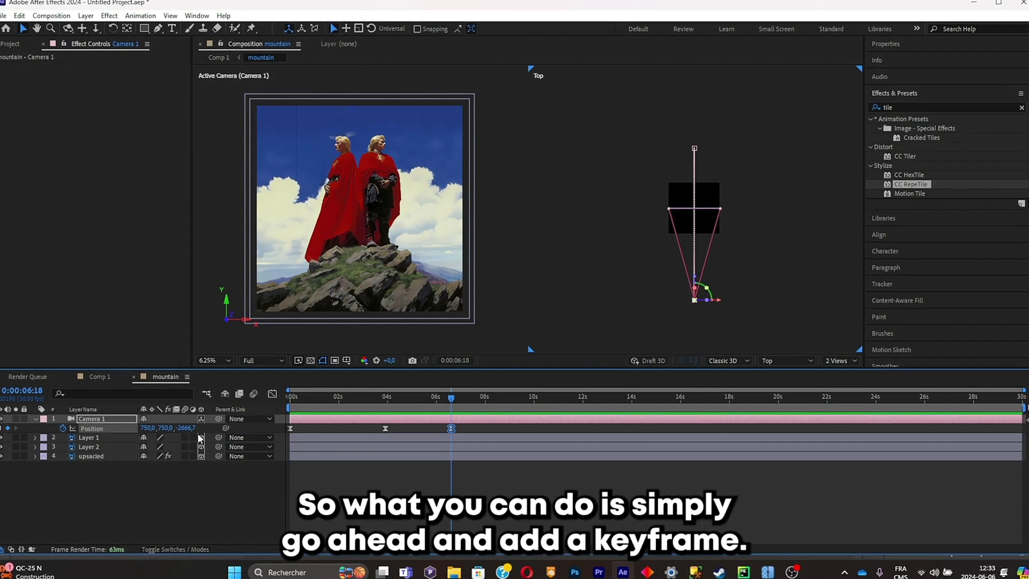
- Go to 0:00:07:23 and move Camera 1 forward along its Z axis in the Top view
{"action": "left_click_drag", "start_coordinate": [463, 399], "coordinate": [481, 407]}
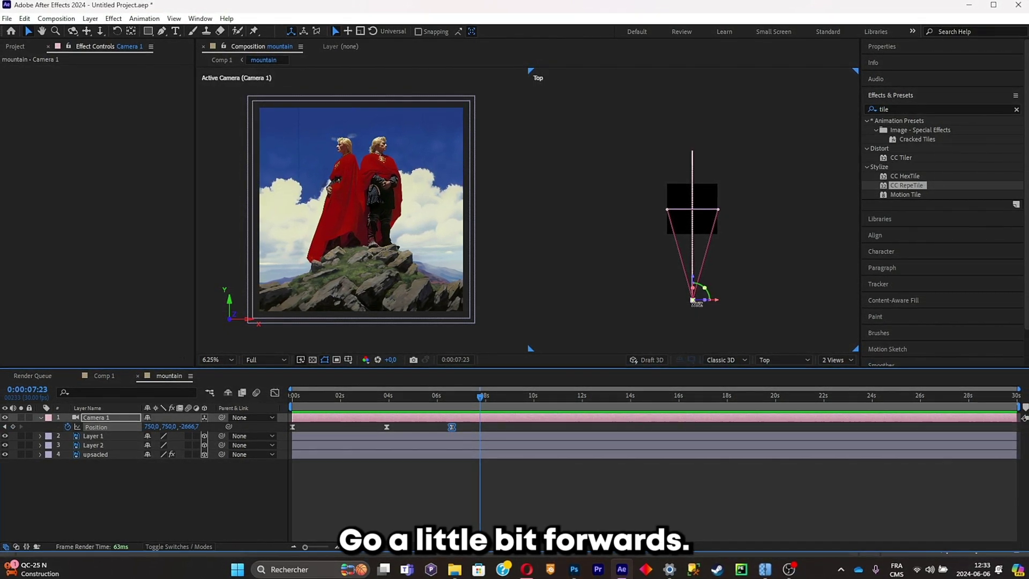
{"action": "left_click_drag", "start_coordinate": [695, 300], "coordinate": [695, 244]}
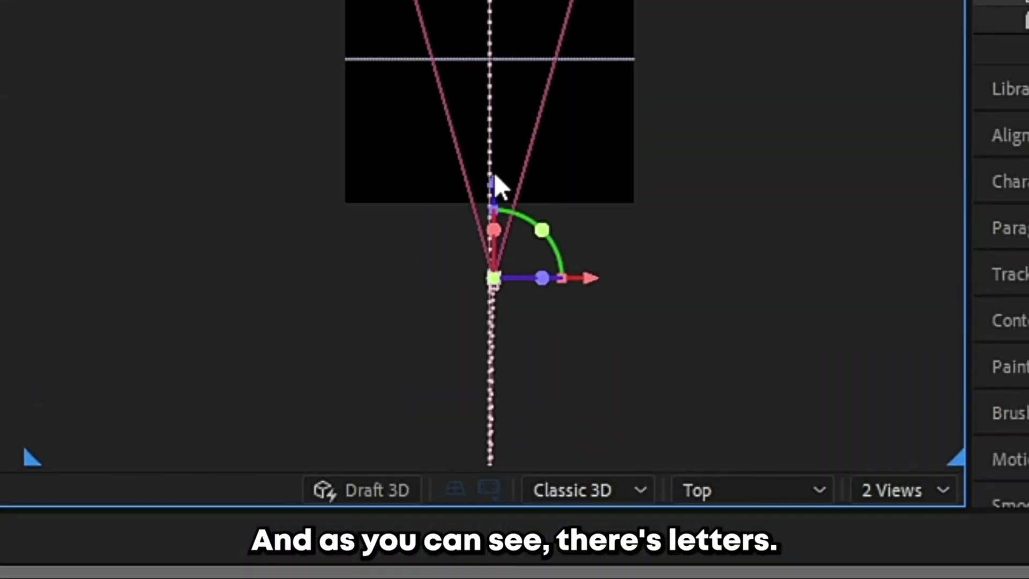
- Raise Camera 1 along its Y axis in the Top view until its Y position is 342
{"action": "scroll", "coordinate": [500, 282], "scroll_direction": "up", "scroll_amount": 1}
{"action": "scroll", "coordinate": [500, 311], "scroll_direction": "down", "scroll_amount": 1}
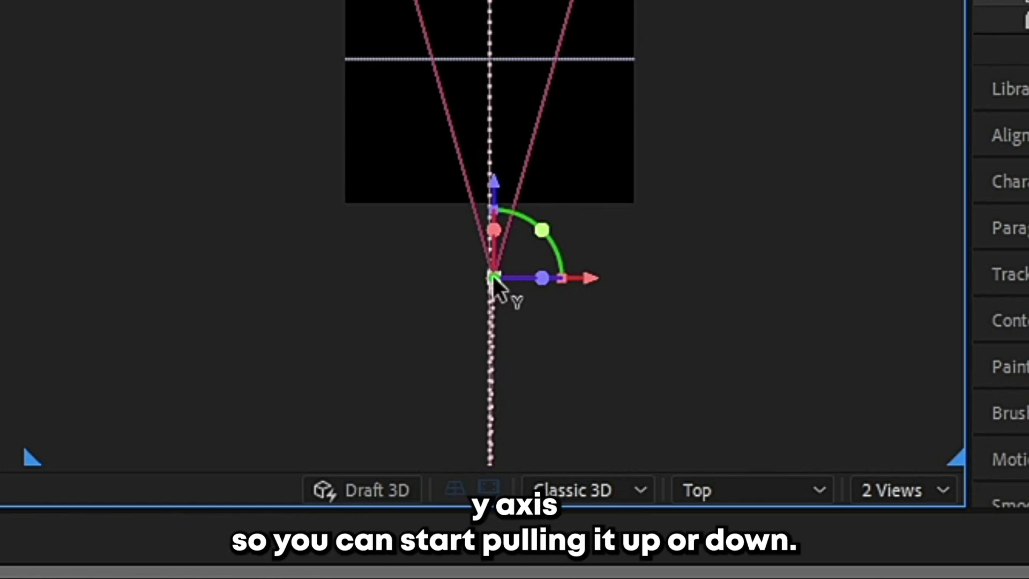
{"action": "left_click_drag", "start_coordinate": [494, 280], "coordinate": [486, 333]}
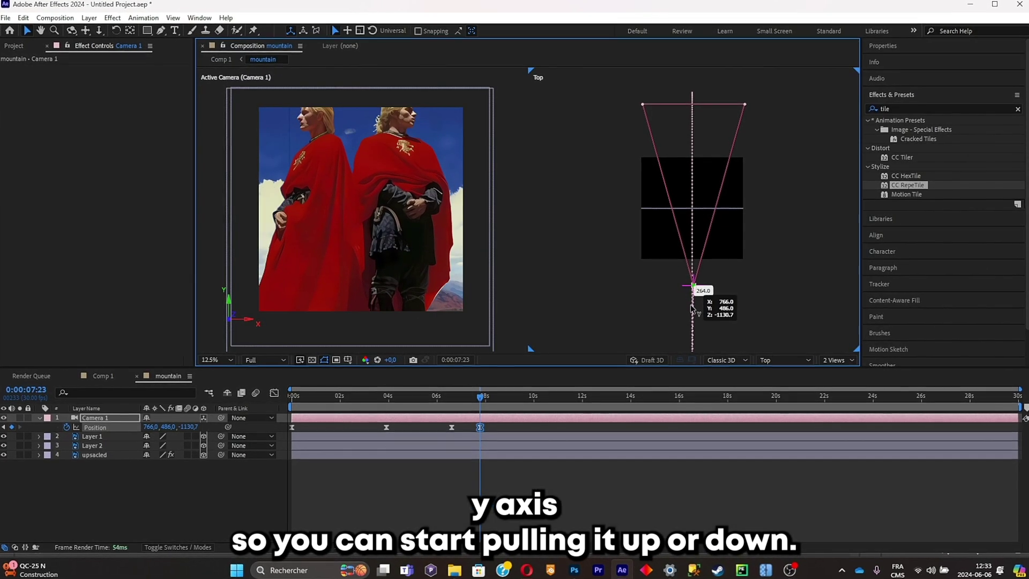
{"action": "left_click_drag", "start_coordinate": [692, 309], "coordinate": [695, 321]}
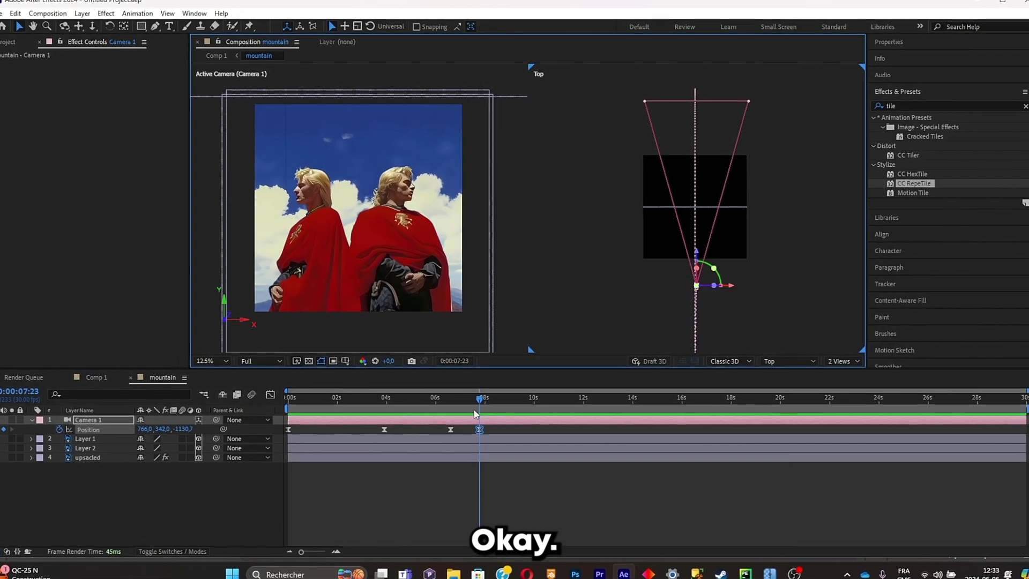
- Duplicate Camera 1's Position keyframe from 0:00:06:18 to just before the nine-second mark
{"action": "left_click", "coordinate": [451, 430]}
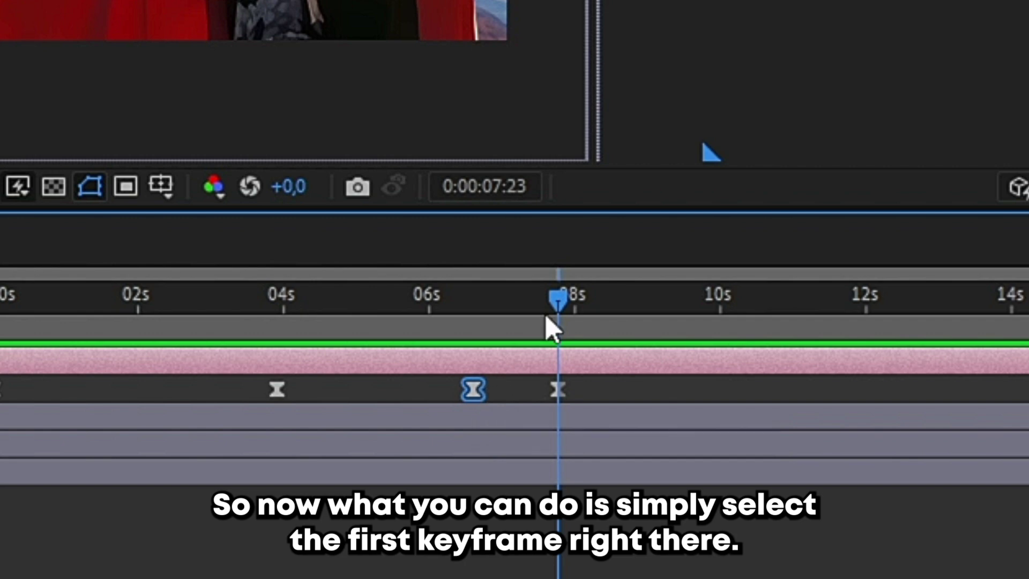
{"action": "left_click_drag", "start_coordinate": [558, 300], "coordinate": [491, 291]}
{"action": "key", "text": "ctrl+v"}
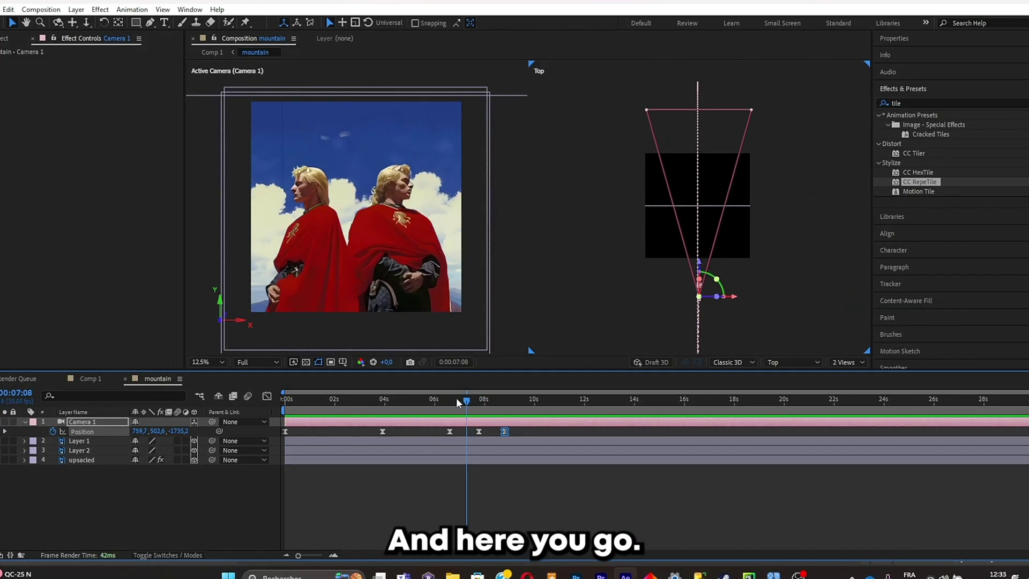
- Apply Easy Ease to the last three Position keyframes, preview them, and stretch their spacing to end just before eleven seconds
{"action": "left_click_drag", "start_coordinate": [457, 398], "coordinate": [430, 429]}
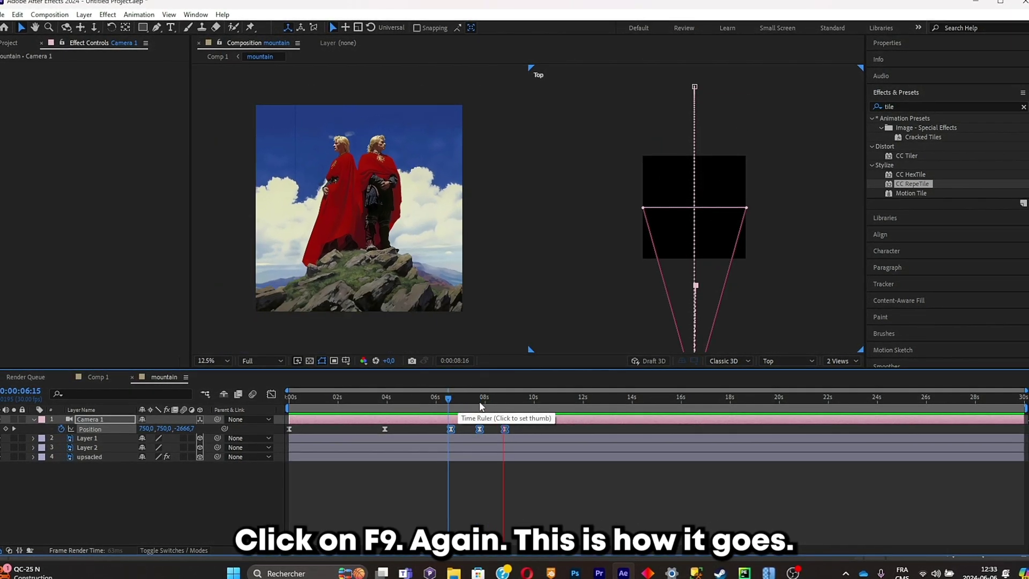
{"action": "left_click_drag", "start_coordinate": [481, 403], "coordinate": [455, 406]}
{"action": "key", "text": "space"}
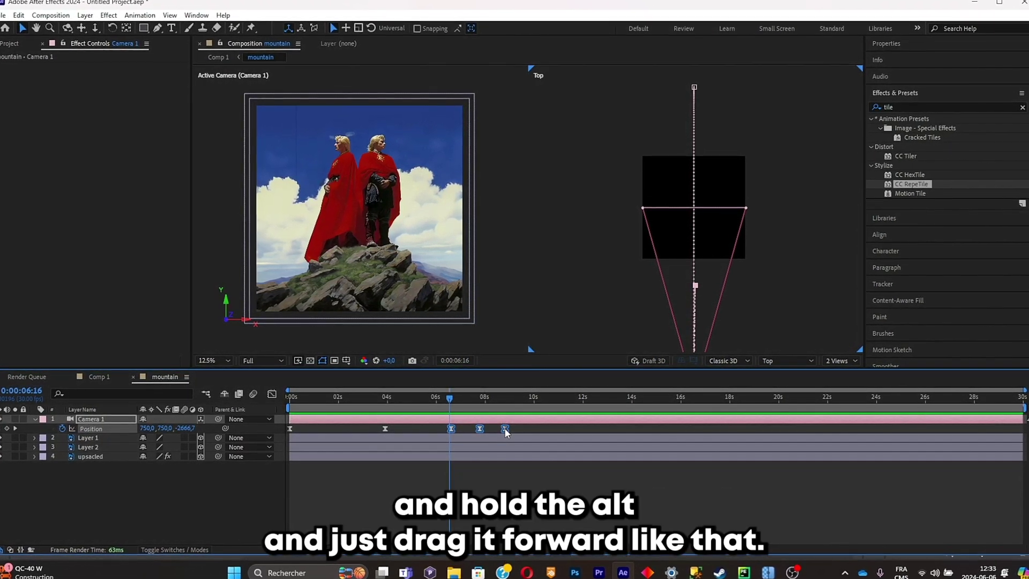
{"action": "left_click_drag", "start_coordinate": [504, 429], "coordinate": [552, 441]}
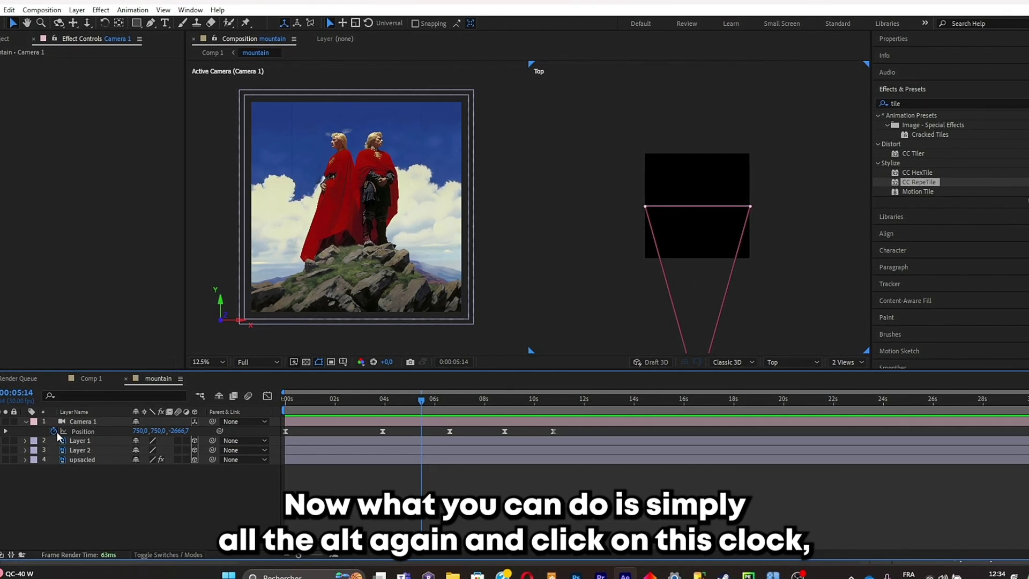
- Add a wiggle expression to Camera 1's Position for a shake animation and preview the opening seconds
{"action": "left_click", "coordinate": [54, 431], "text": "alt"}
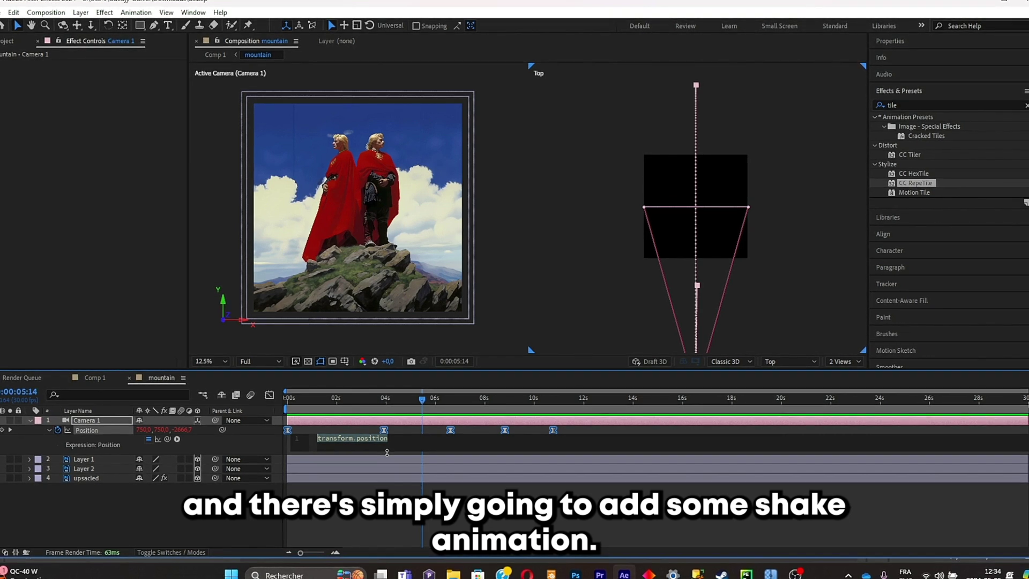
{"action": "type", "text": "wigg"}
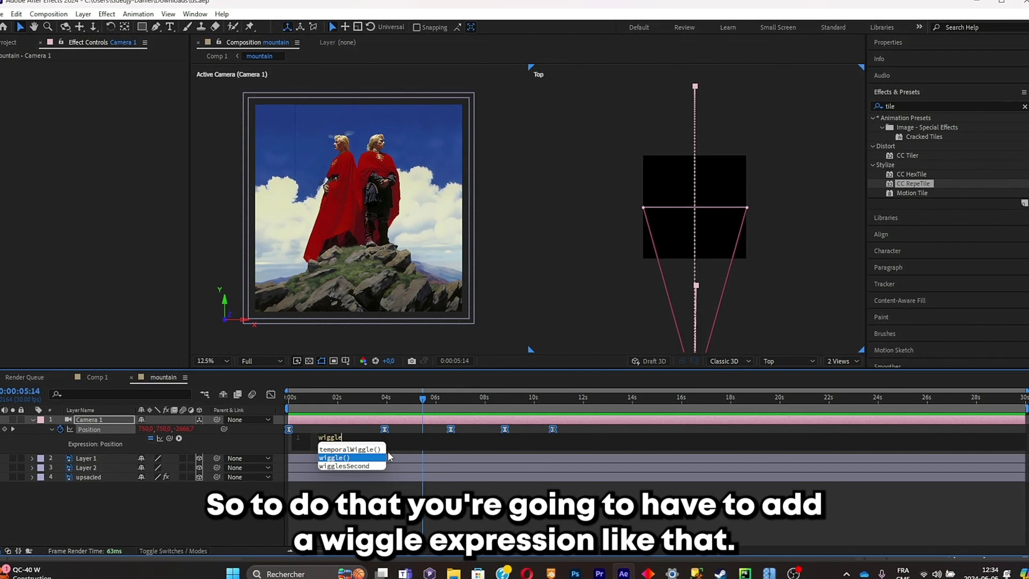
{"action": "type", "text": "le"}
{"action": "key", "text": "Return"}
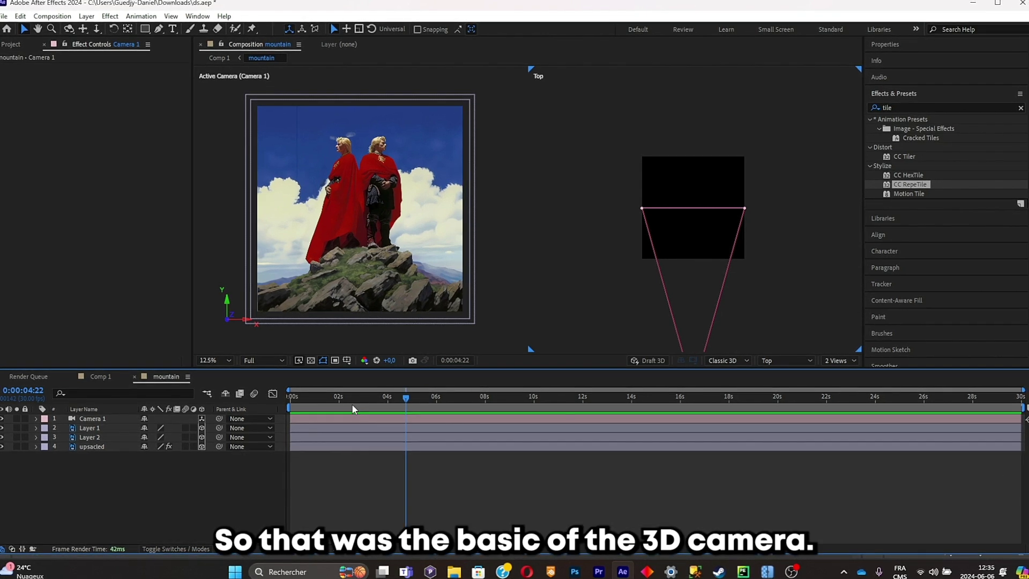
{"action": "left_click_drag", "start_coordinate": [351, 407], "coordinate": [298, 401]}
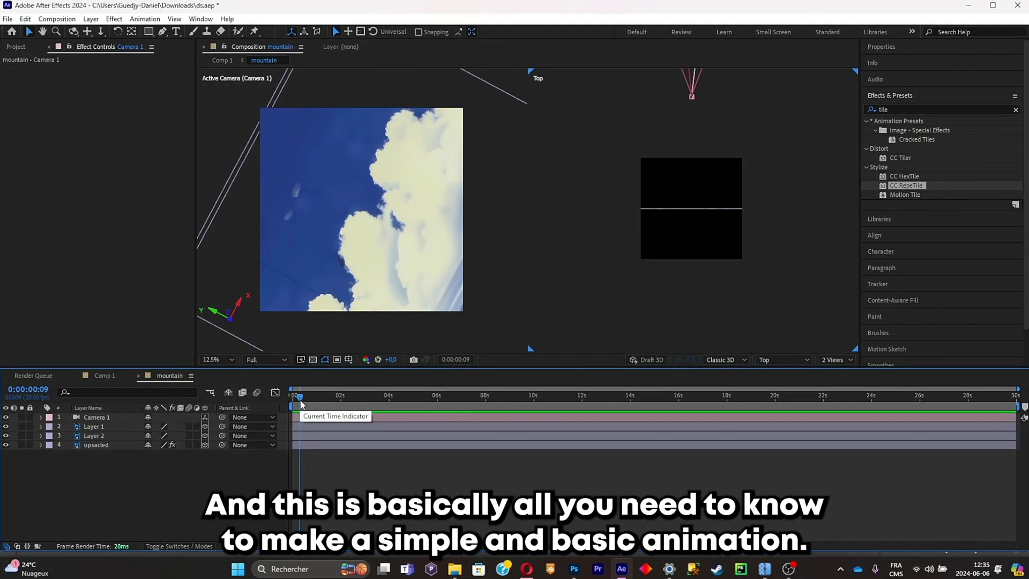
{"action": "left_click_drag", "start_coordinate": [300, 403], "coordinate": [354, 395]}
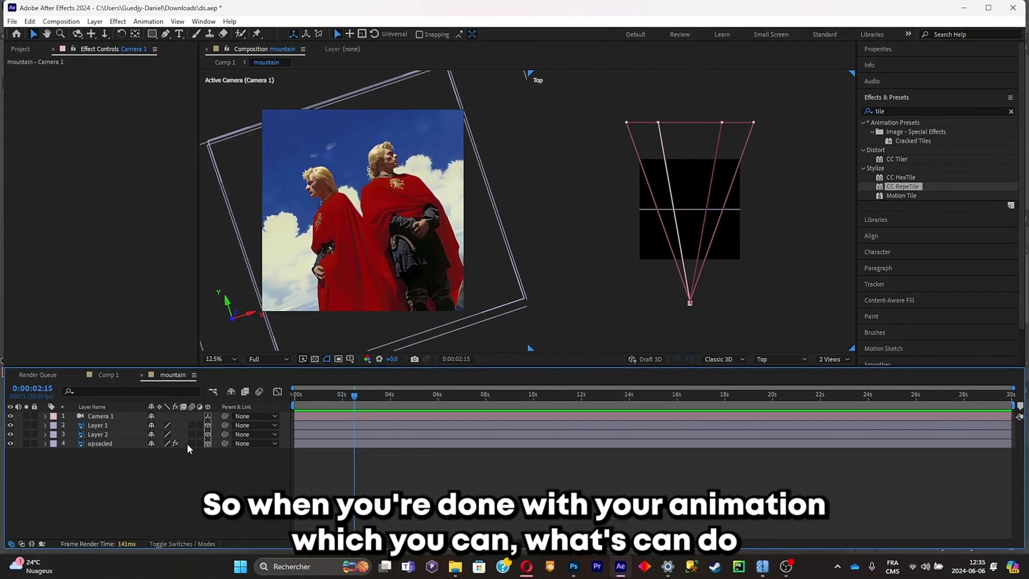
- Enable motion blur on Layer 1, Layer 2 and upsacled, and check it between 0:00:01:19 and 0:00:02:15
{"action": "left_click", "coordinate": [191, 425]}
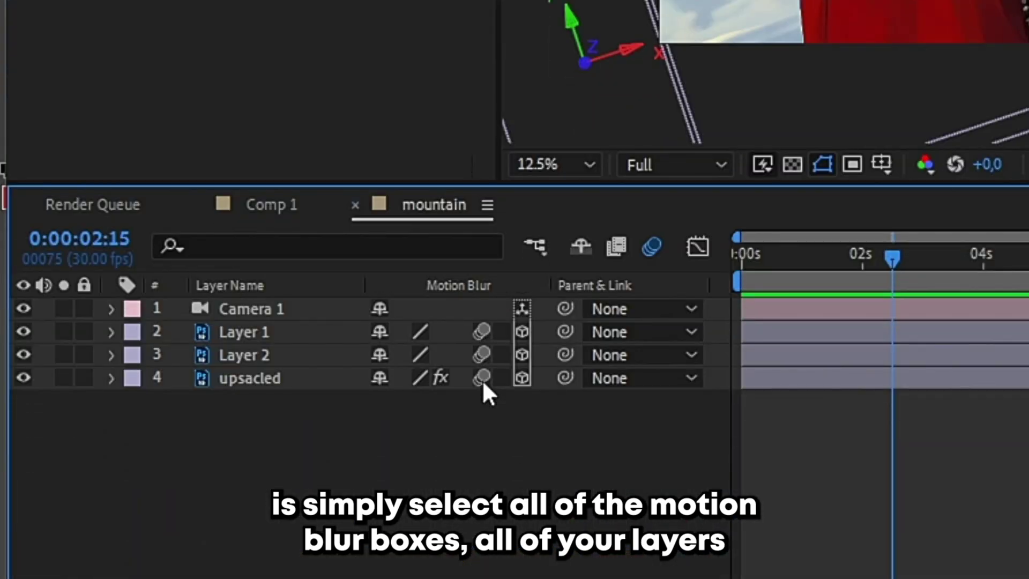
{"action": "left_click", "coordinate": [840, 256]}
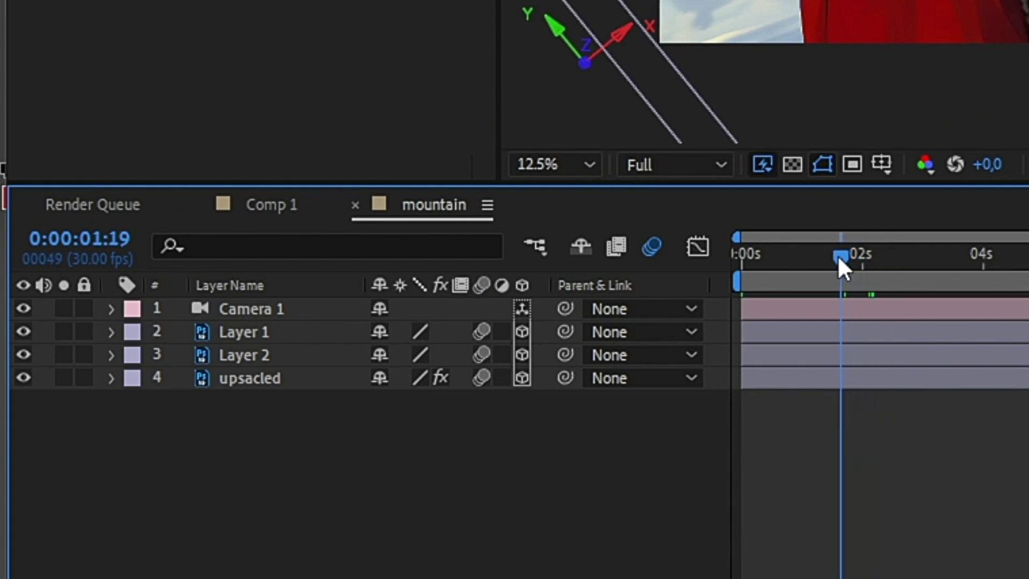
{"action": "left_click_drag", "start_coordinate": [838, 257], "coordinate": [894, 262]}
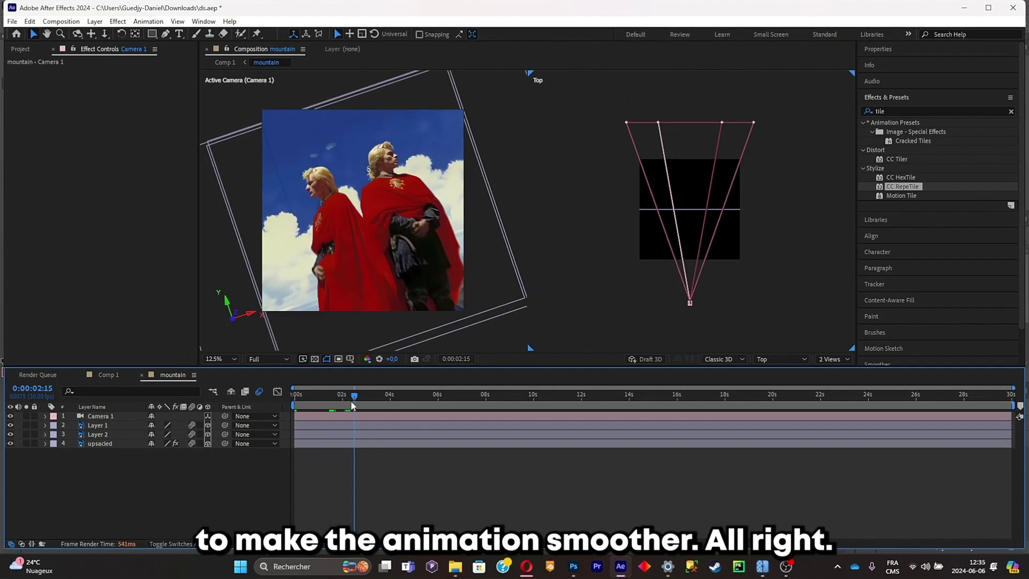
- Switch to Comp 1 and set the mountain layer's Scale to 105%
{"action": "left_click", "coordinate": [106, 374]}
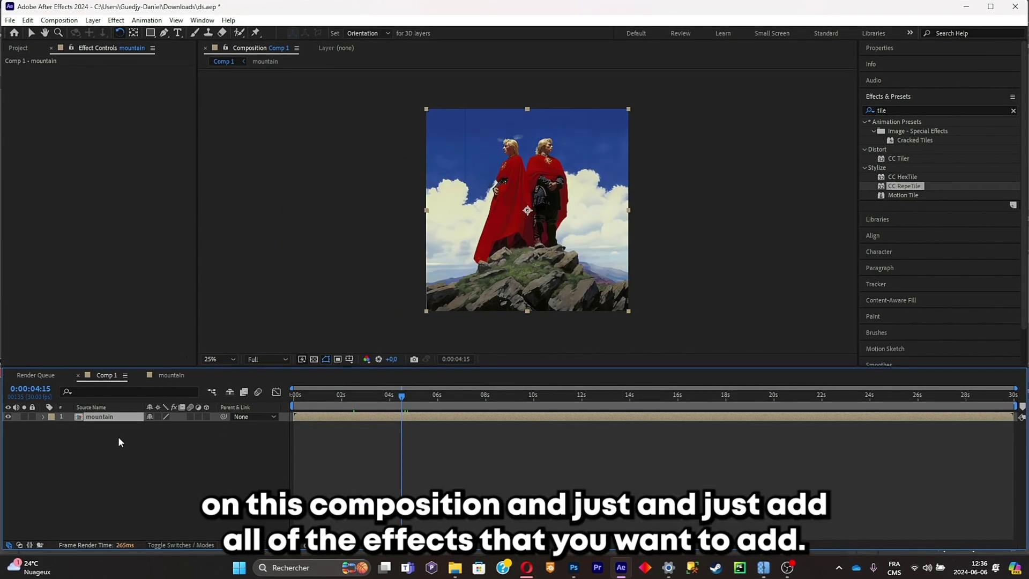
{"action": "key", "text": "s"}
{"action": "left_click_drag", "start_coordinate": [180, 427], "coordinate": [242, 424]}
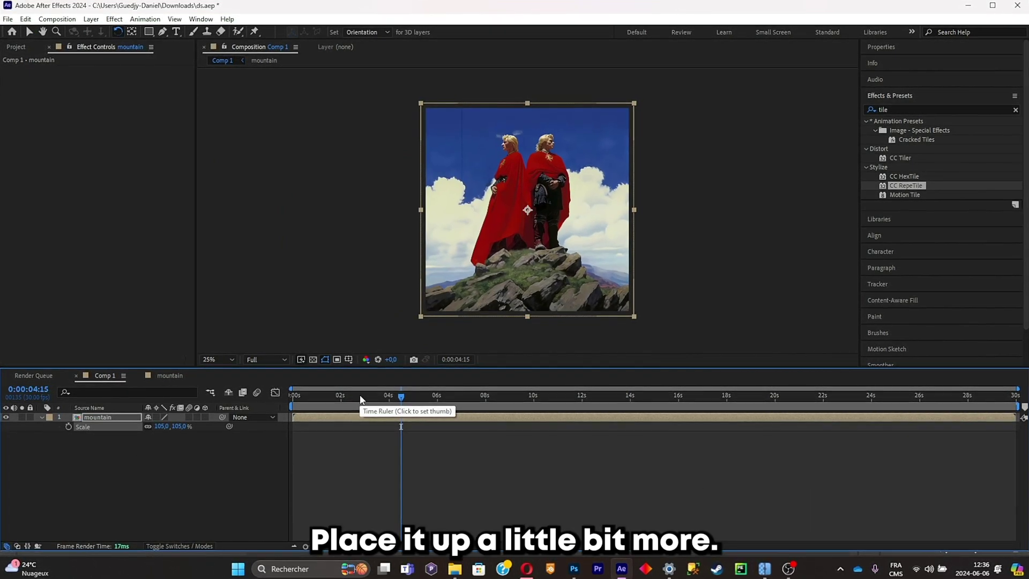
- Apply Optics Compensation to the mountain layer with Field of View 53.8 and Reverse Lens Distortion enabled, and preview the result
{"action": "left_click", "coordinate": [1016, 109]}
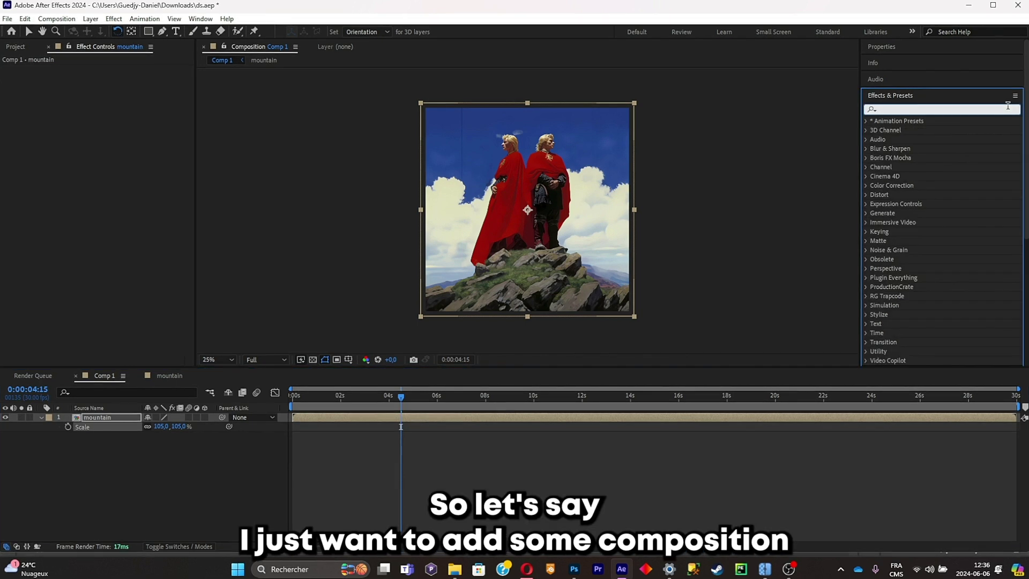
{"action": "type", "text": "optic"}
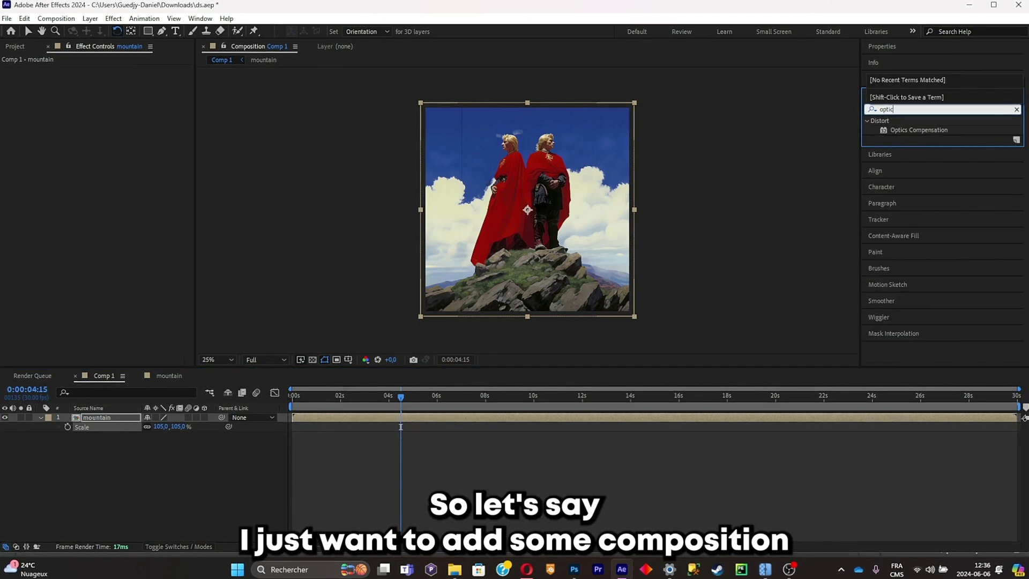
{"action": "left_click_drag", "start_coordinate": [919, 130], "coordinate": [623, 197]}
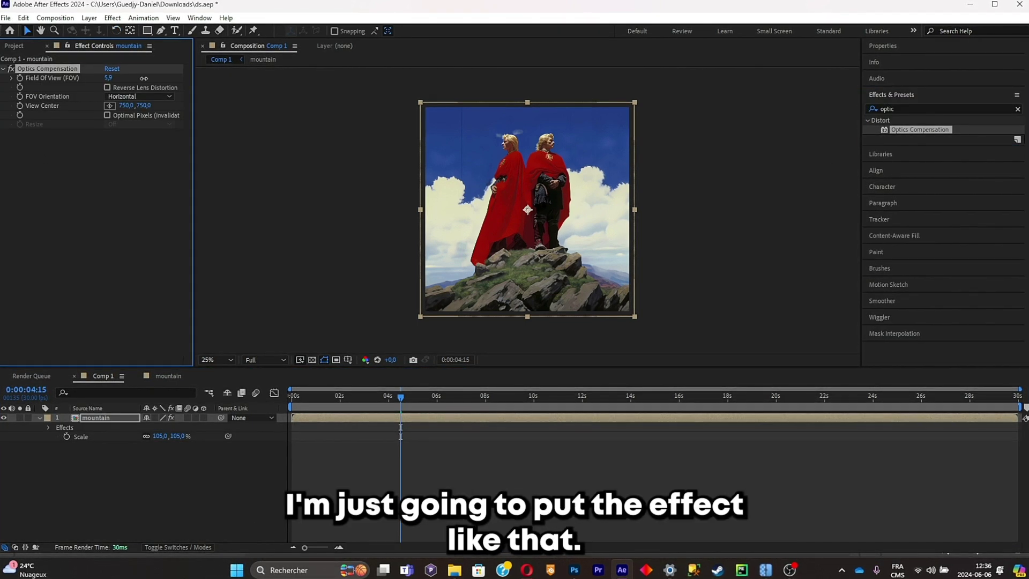
{"action": "left_click_drag", "start_coordinate": [246, 86], "coordinate": [279, 105]}
{"action": "left_click", "coordinate": [107, 86]}
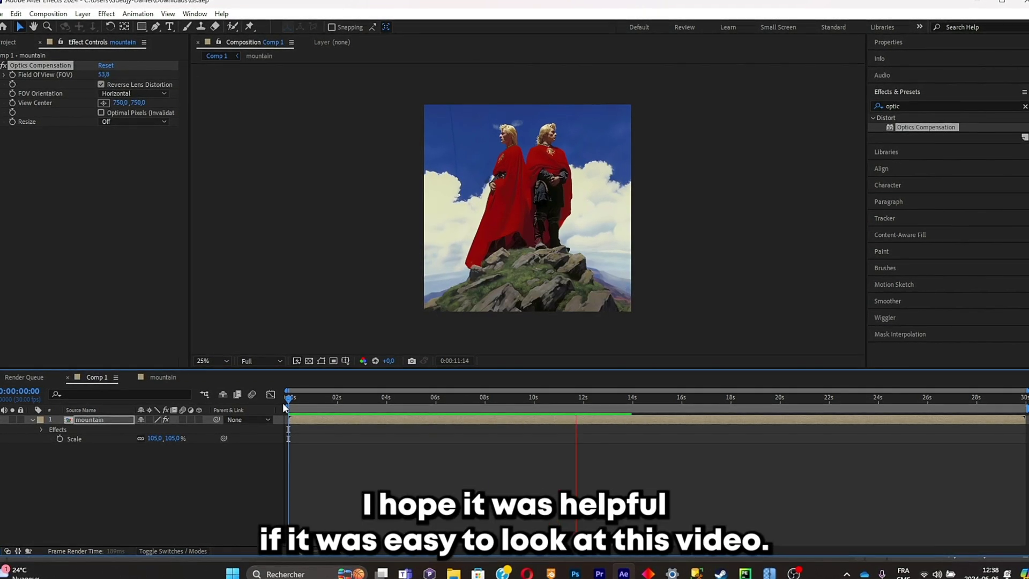
{"action": "left_click", "coordinate": [307, 412]}
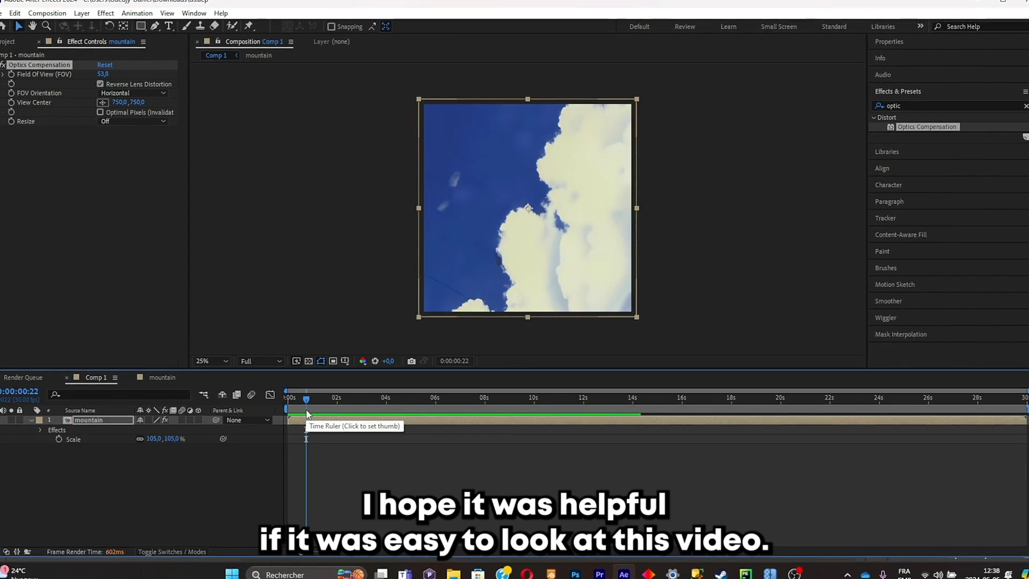